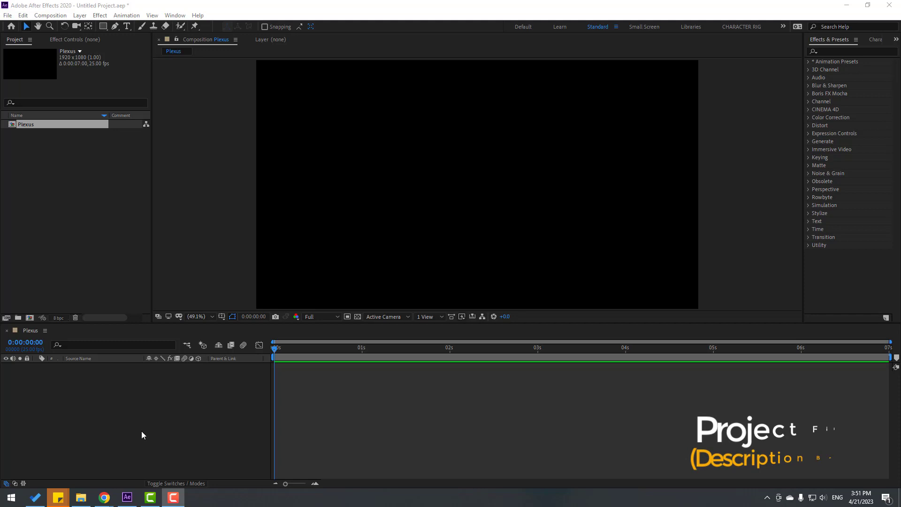
- Create a new full-frame black solid layer named Plexus via the timeline's New > Solid menu
right_click(86, 395)
click(253, 321)
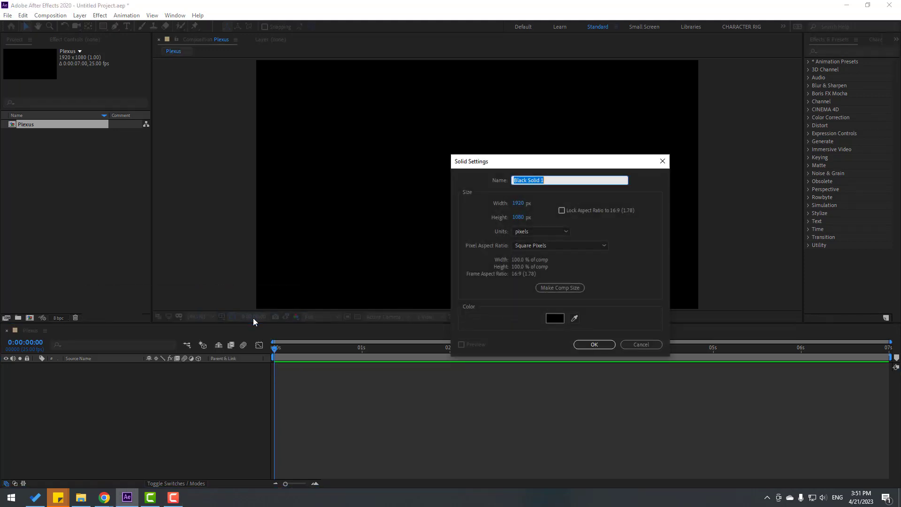
text(Ple)
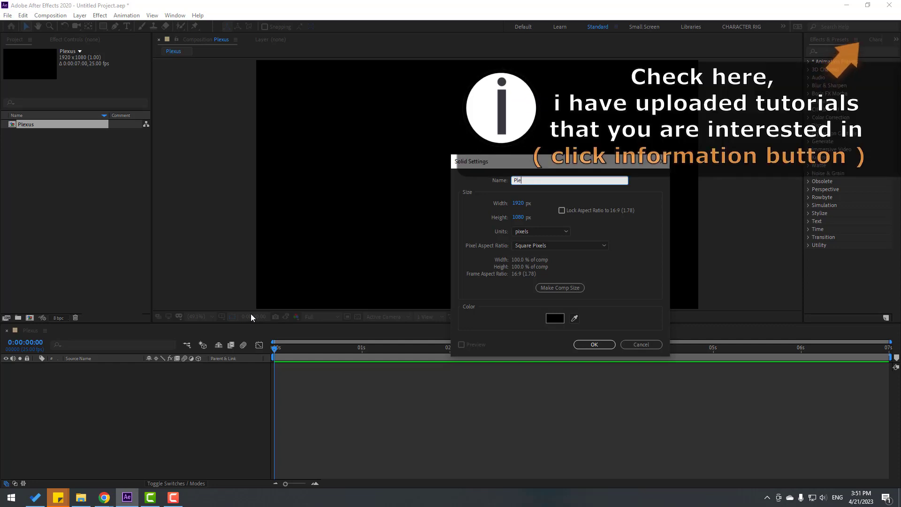
text(xus)
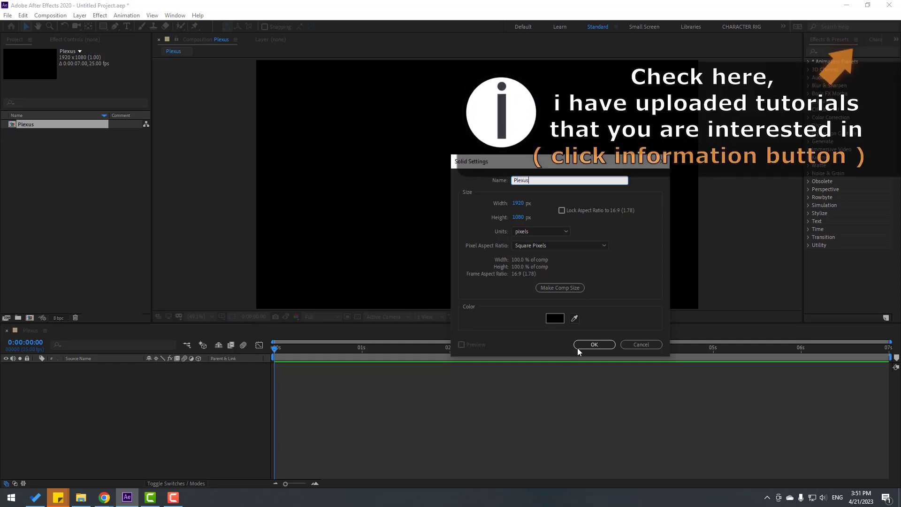
click(579, 345)
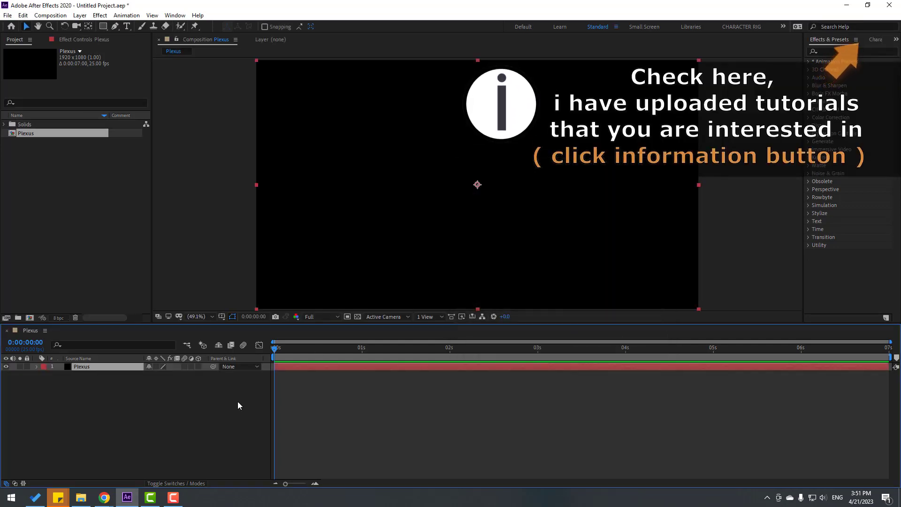
- Find 'plexus' in Effects & Presets, drop it on the solid and dock its object panel beside the viewer
click(826, 52)
text(plexus)
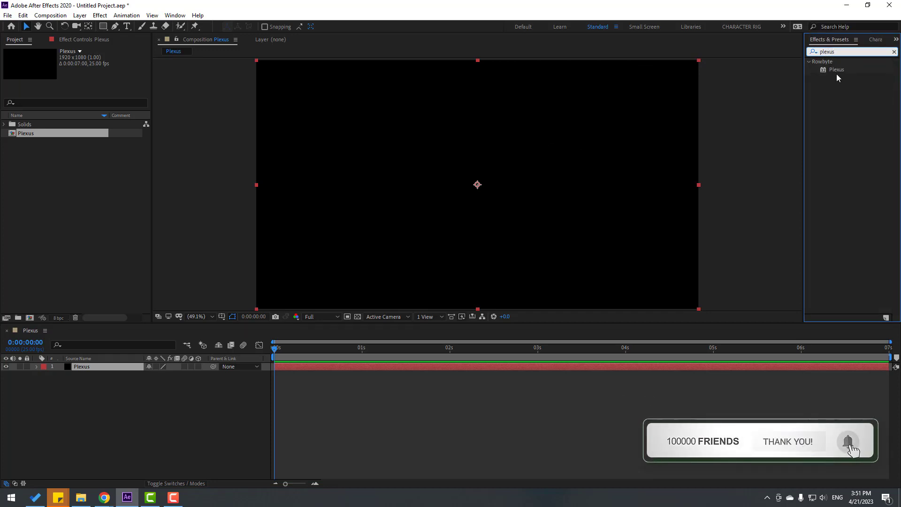
drag(835, 70, 82, 368)
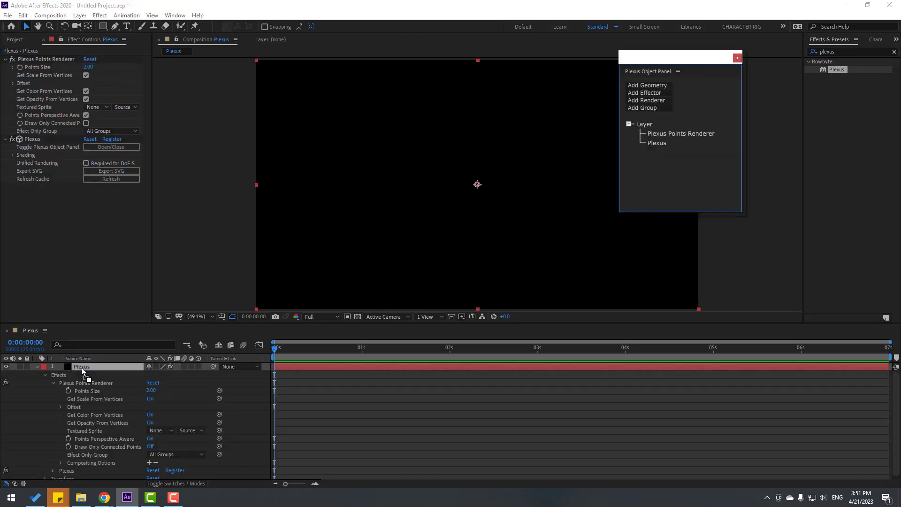
mouse_move(637, 73)
mouse_down()
mouse_move(161, 60)
mouse_move(161, 80)
mouse_up()
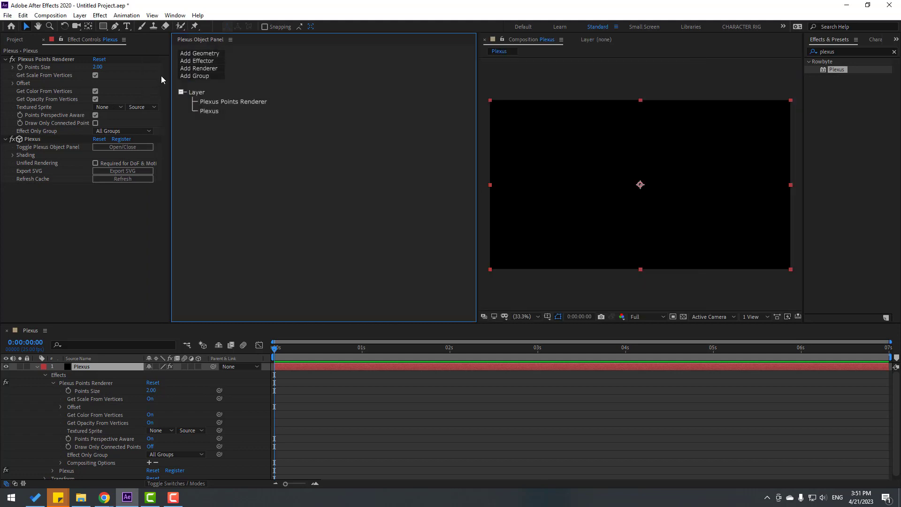
drag(480, 100, 301, 110)
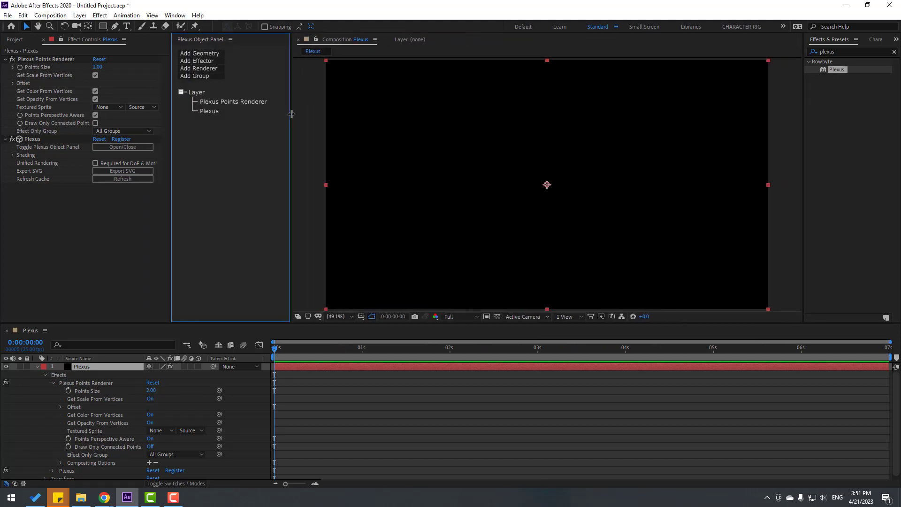
click(35, 370)
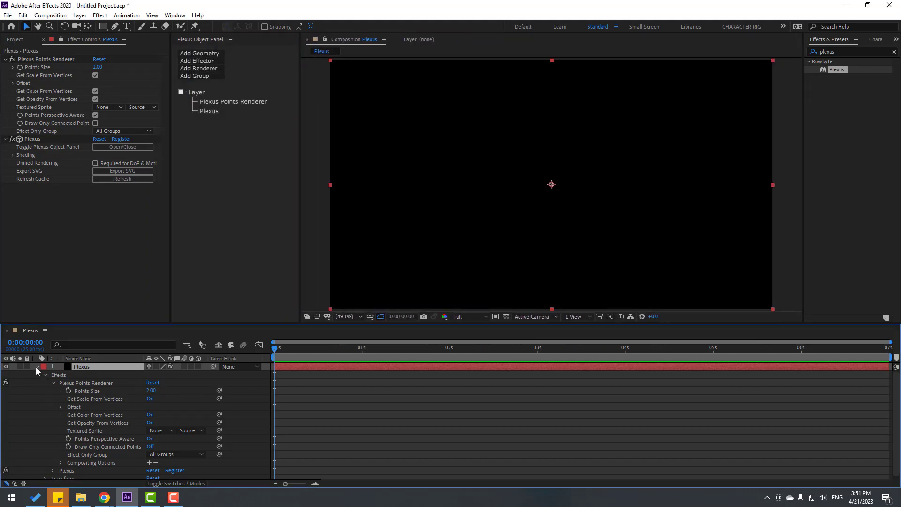
- Collapse and deselect the Plexus layer, then add a new Null Object layer above it
click(36, 367)
click(106, 412)
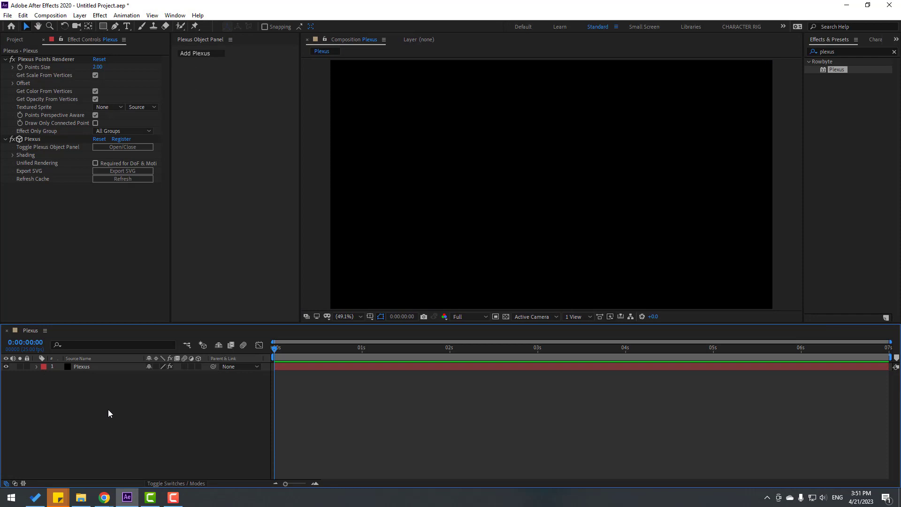
right_click(86, 407)
mouse_move(144, 300)
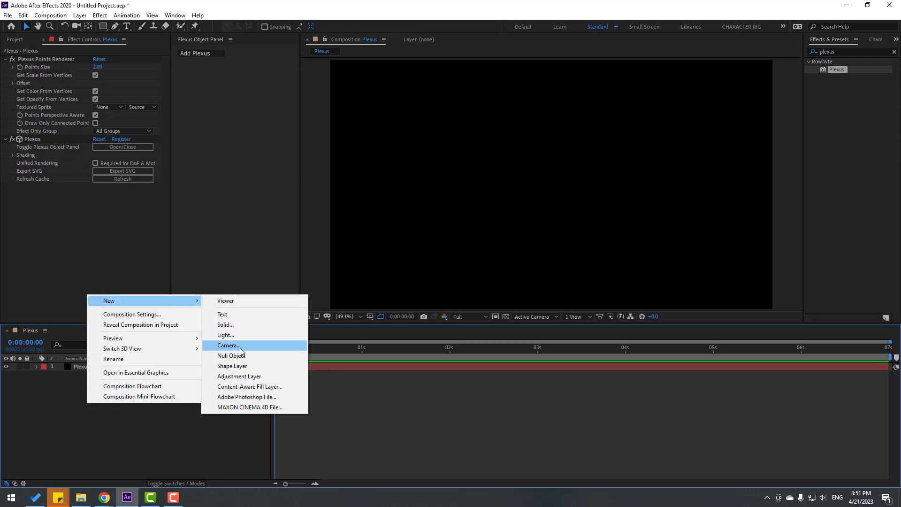
click(240, 360)
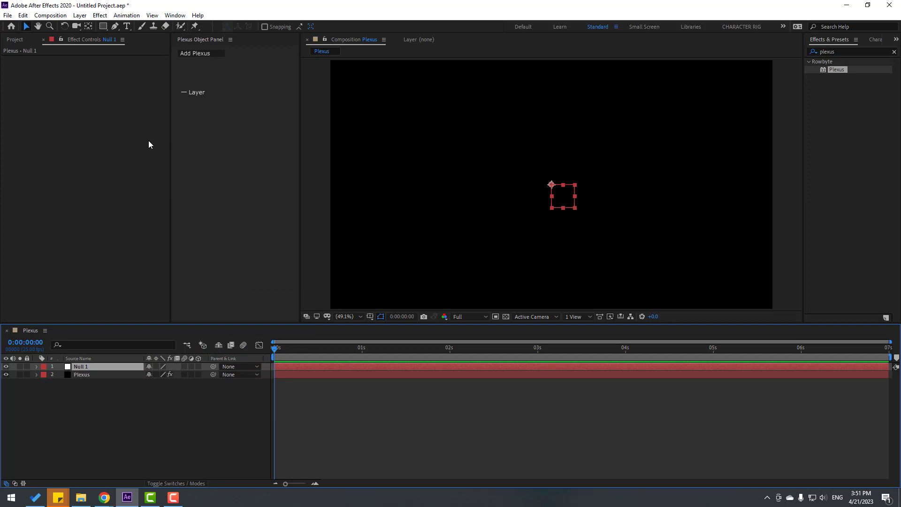
- Centre Null 1's anchor point with Pan Behind and Ctrl+Alt+Home, then enable its 3D switch
click(88, 26)
key(ctrl+alt+Home)
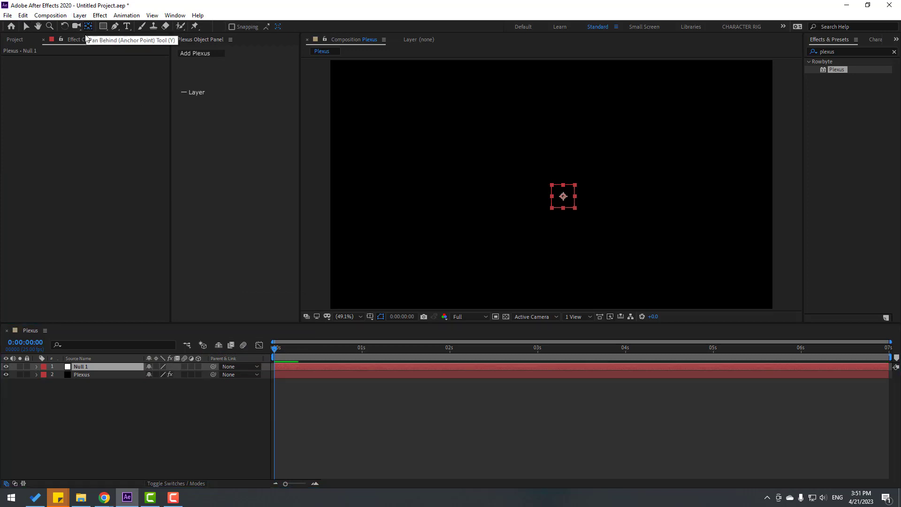
click(29, 27)
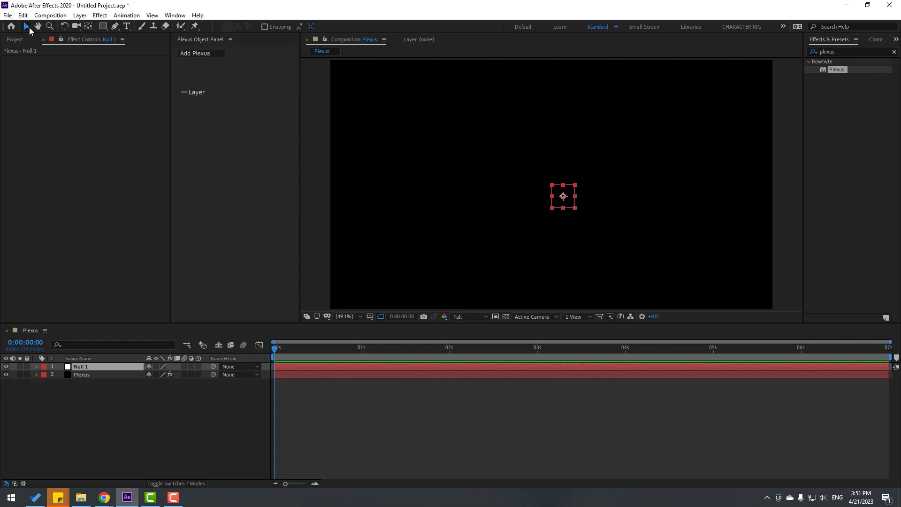
click(102, 367)
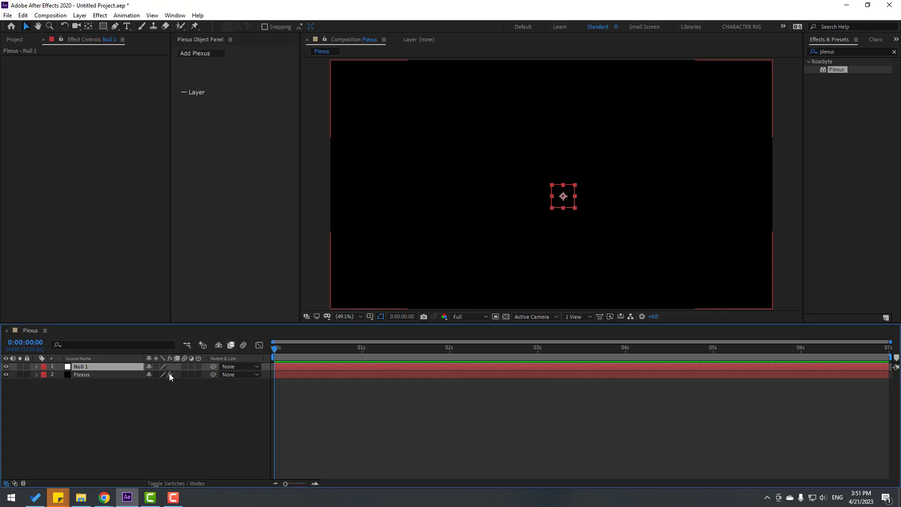
click(198, 366)
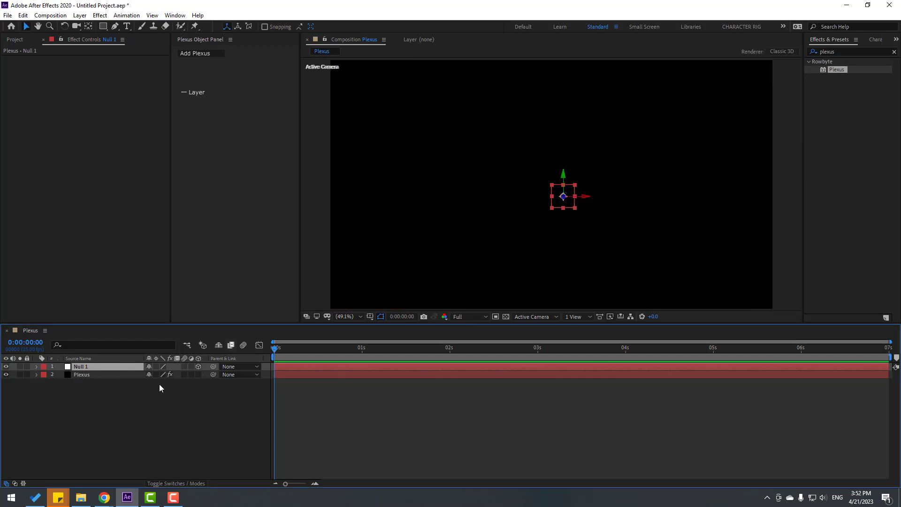
click(80, 376)
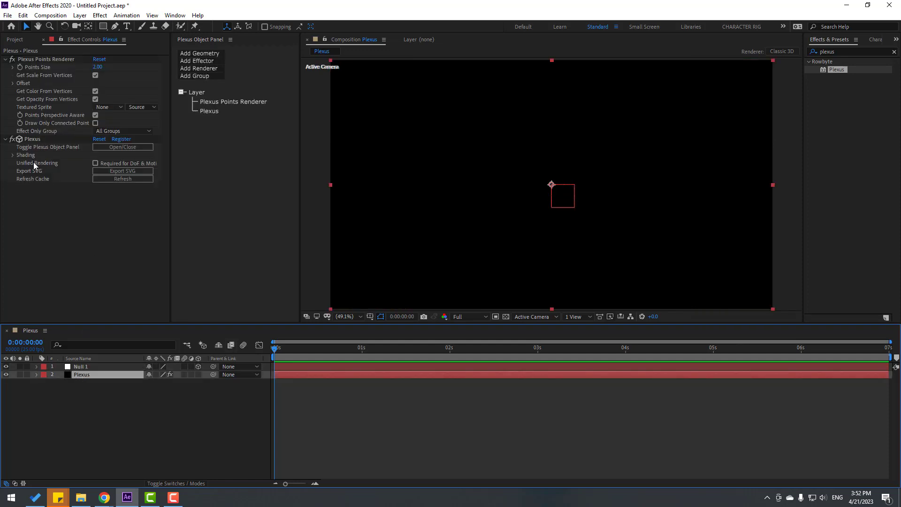
- Add a Plexus Layers geometry object set to Object Type 3D Layers and Layer Type Nulls
click(208, 57)
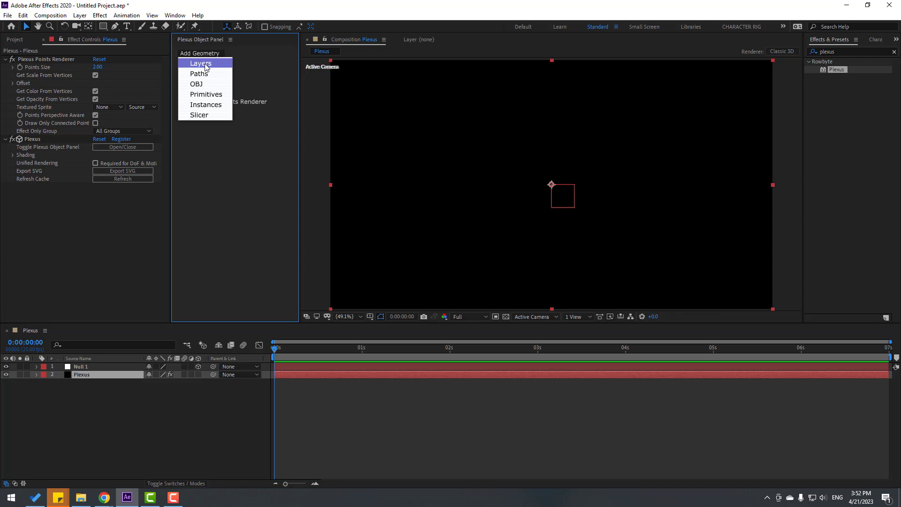
click(206, 65)
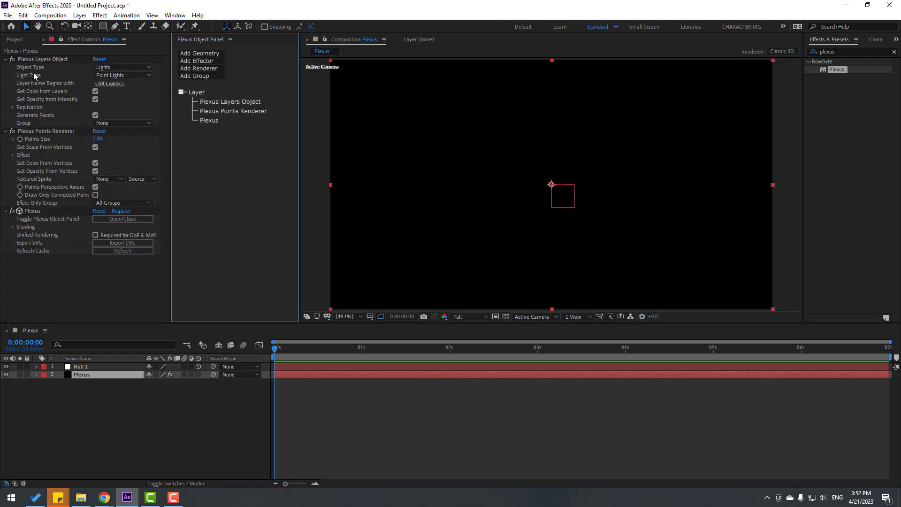
click(113, 67)
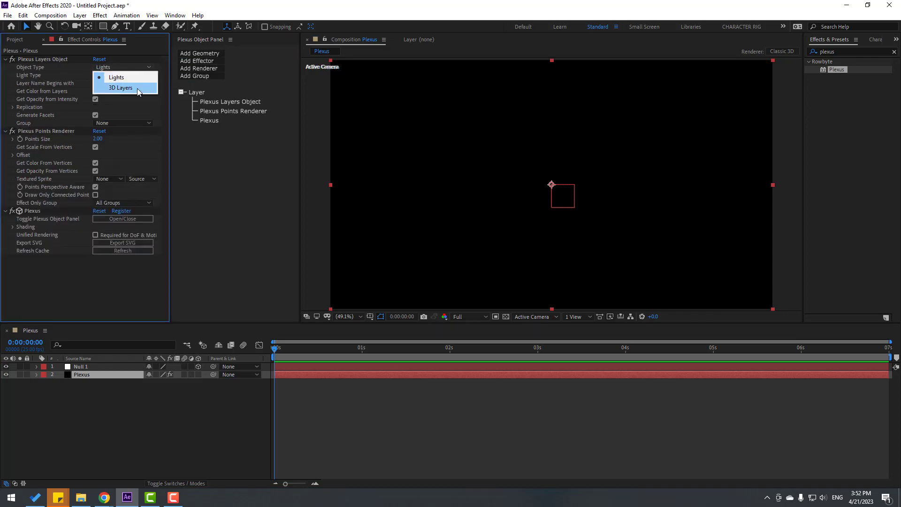
click(138, 88)
click(113, 75)
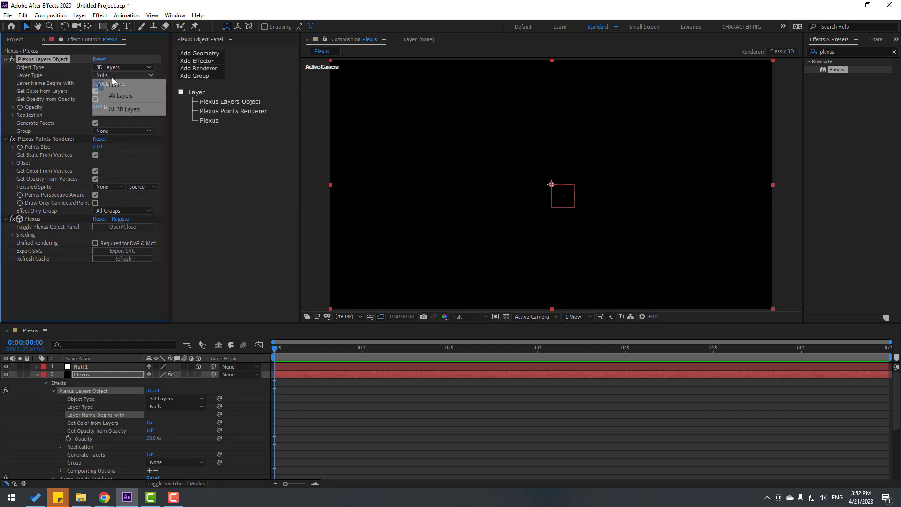
click(92, 90)
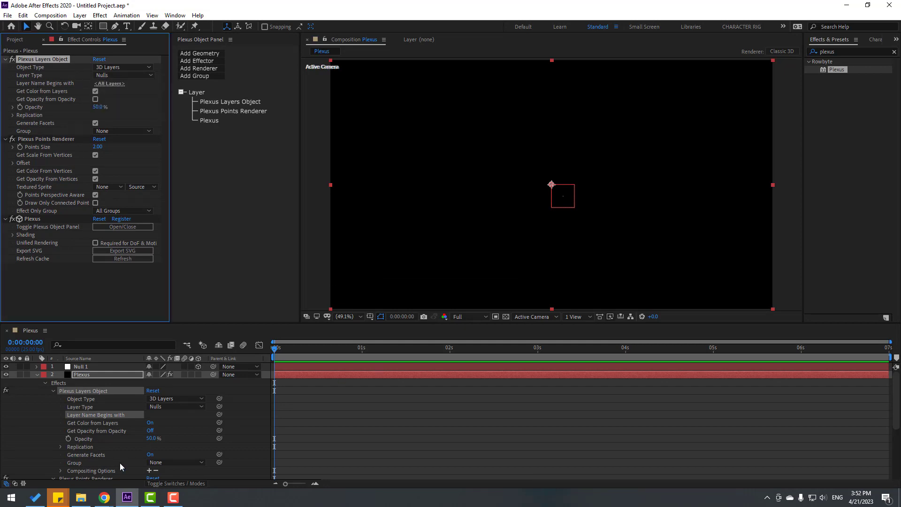
click(36, 375)
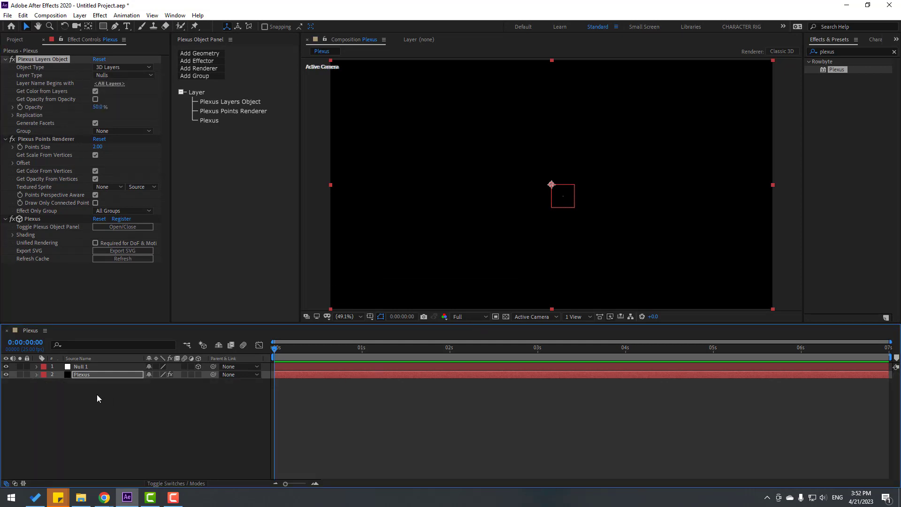
- Add Points, Lines, Triangulation and Beams renderers plus a Transform effector to the Plexus stack
click(200, 71)
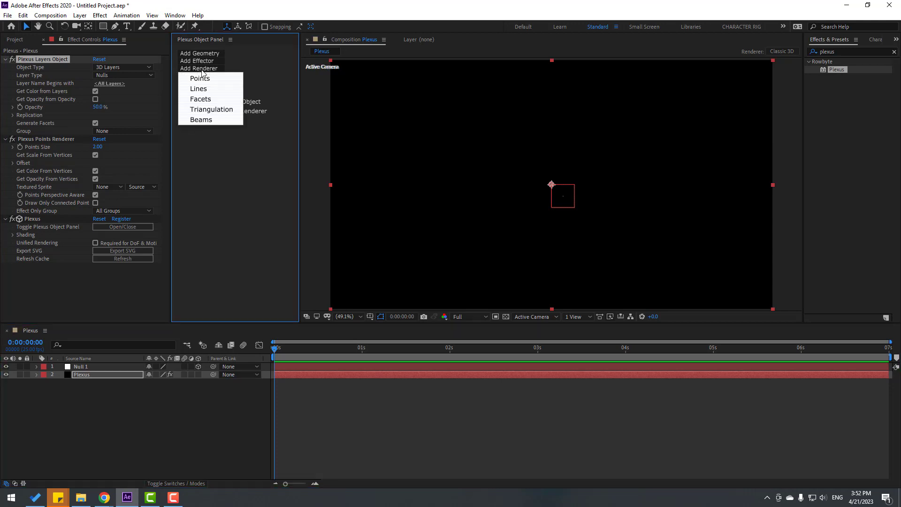
click(201, 79)
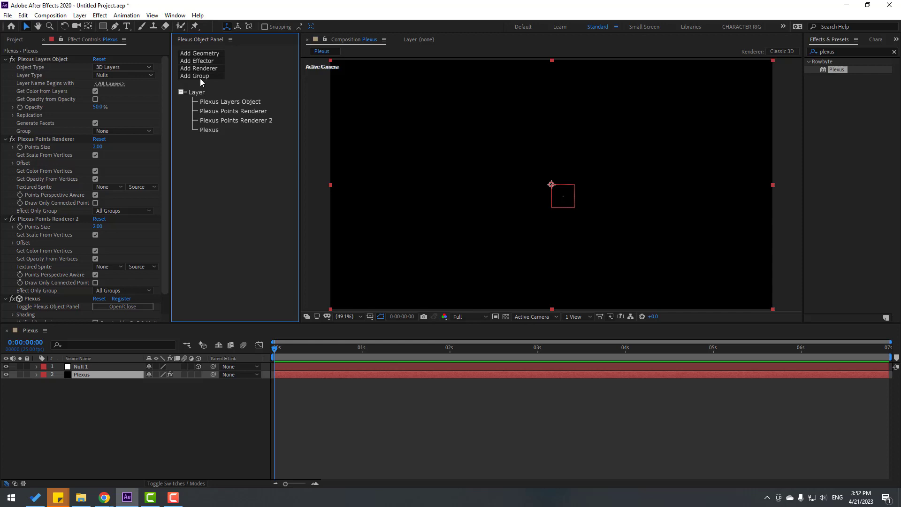
click(207, 70)
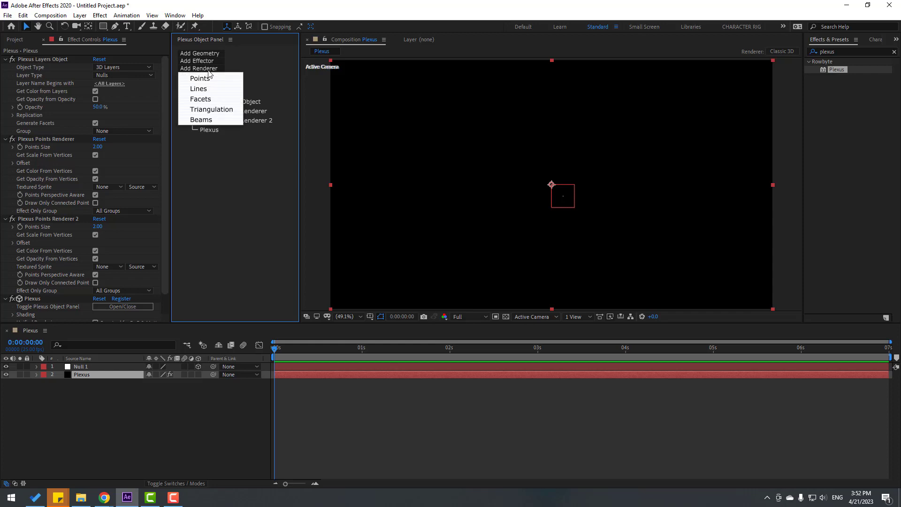
click(199, 89)
click(212, 70)
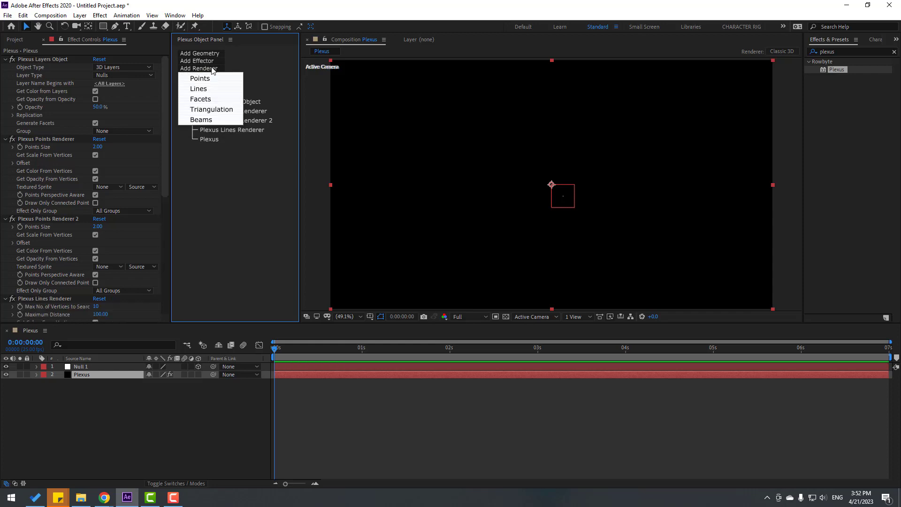
click(195, 111)
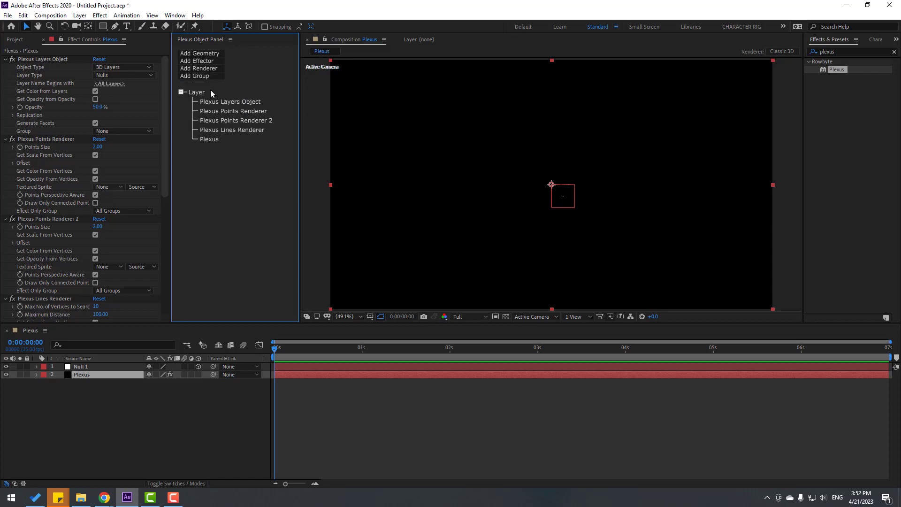
click(205, 70)
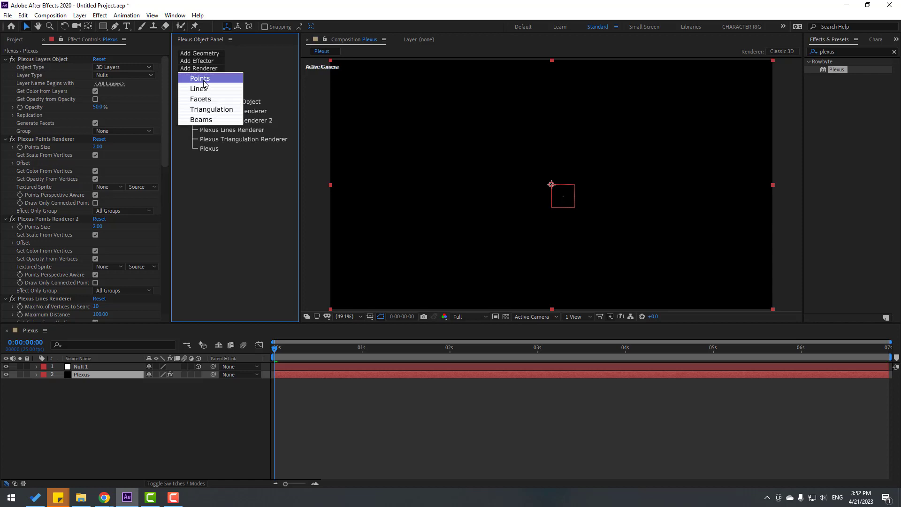
click(203, 121)
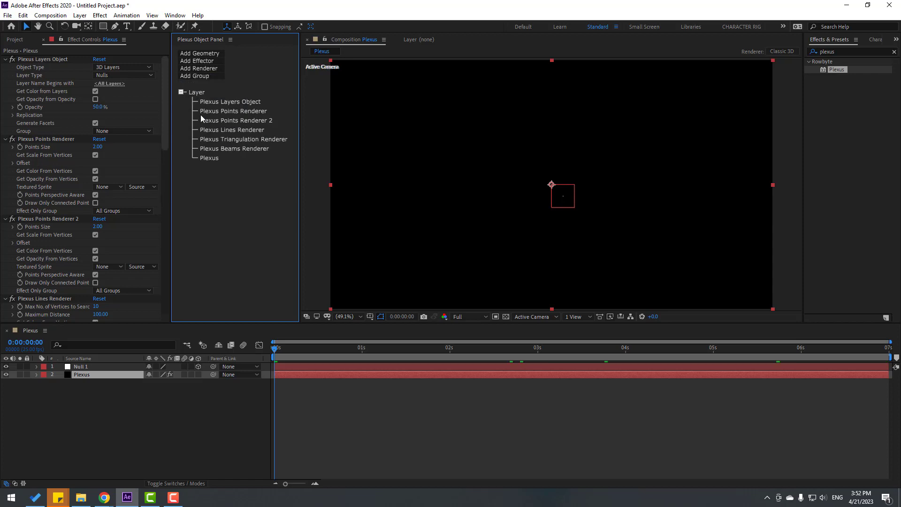
click(202, 62)
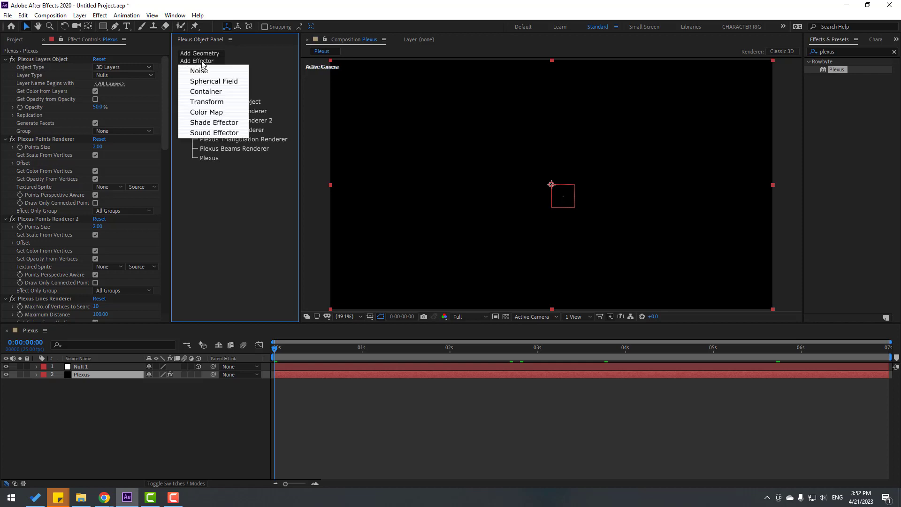
click(221, 103)
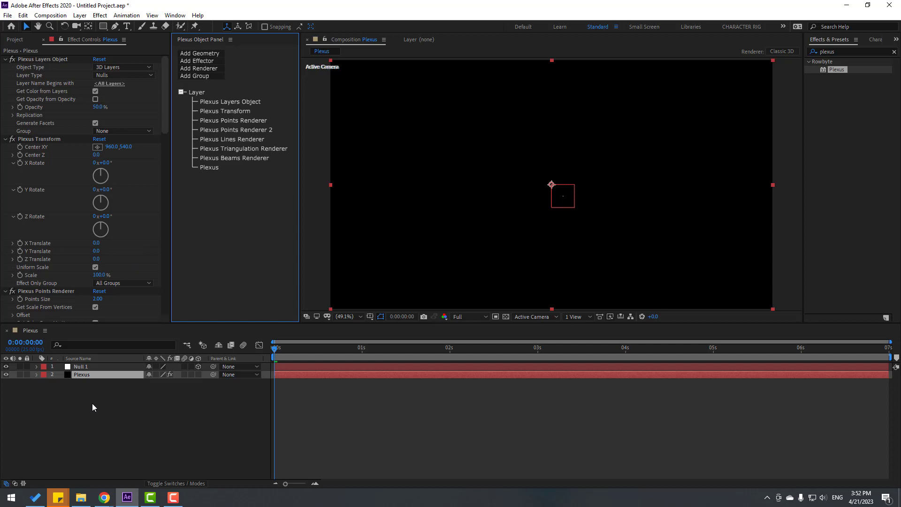
- Move Null 1 up-left and duplicate it with Ctrl+D into nulls spread toward the other corners
click(81, 367)
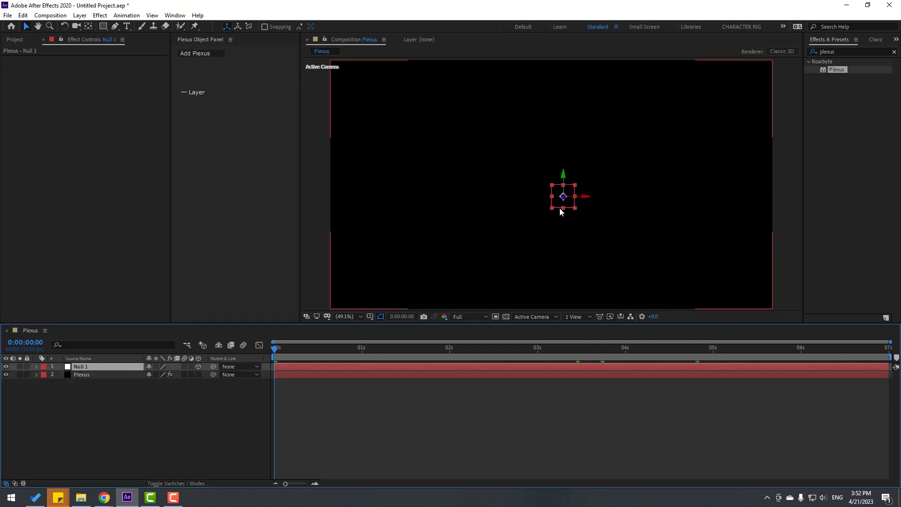
mouse_move(561, 201)
mouse_down()
mouse_move(432, 165)
mouse_move(405, 122)
mouse_up()
key(Return)
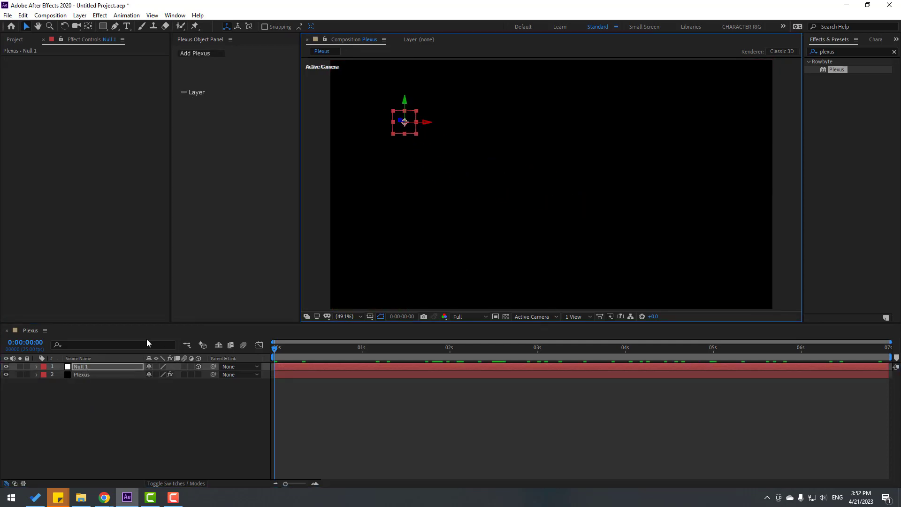
key(Return)
key(ctrl+d)
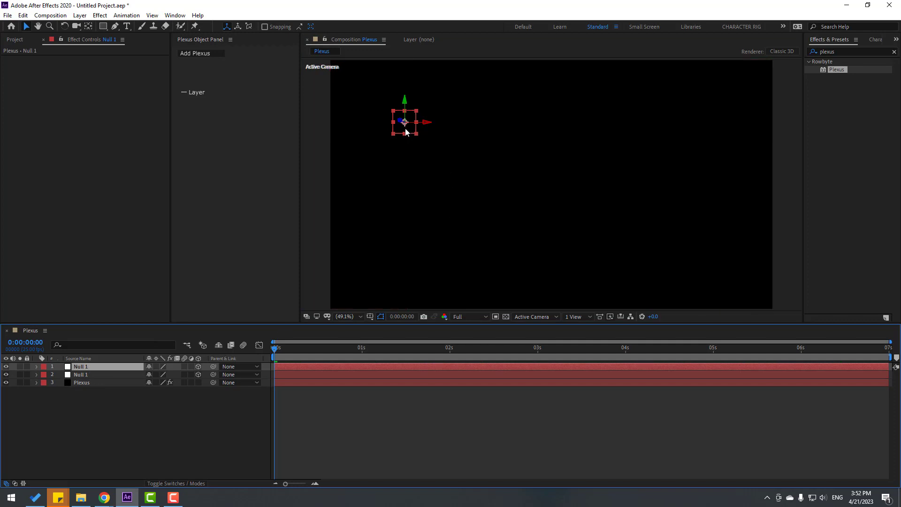
mouse_move(421, 133)
mouse_down()
mouse_move(438, 141)
mouse_move(645, 129)
mouse_move(380, 211)
mouse_move(654, 213)
mouse_up()
key(ctrl+d)
key(ctrl+d)
key(Return)
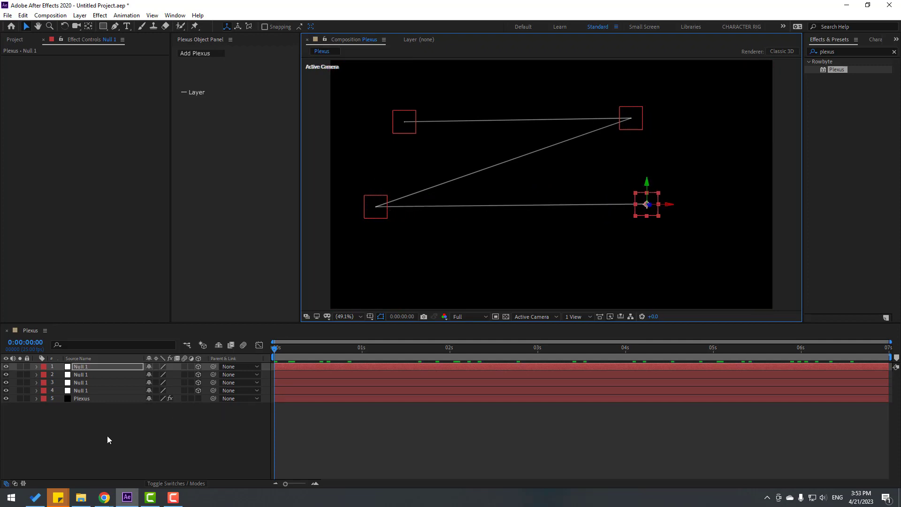
click(84, 389)
- Give the top-left null's Position a wiggle(2,12) expression
key(p)
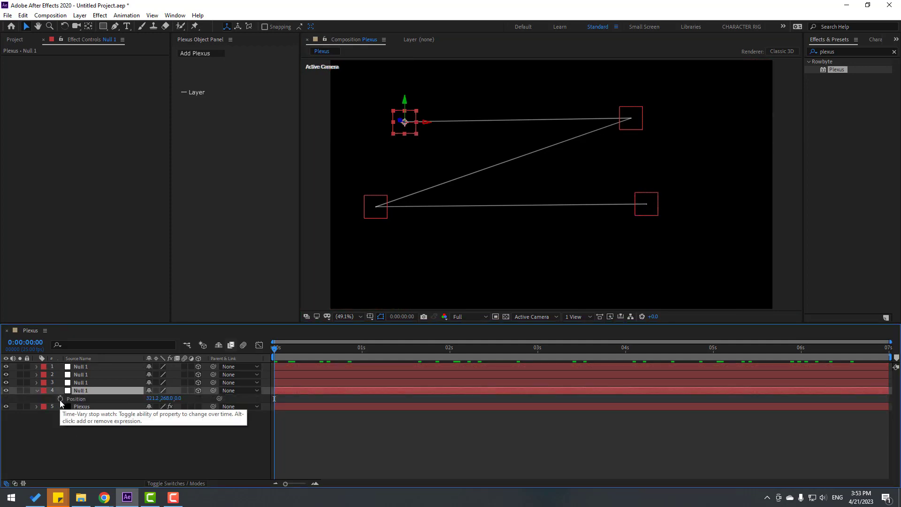
alt+click(60, 398)
text(wi)
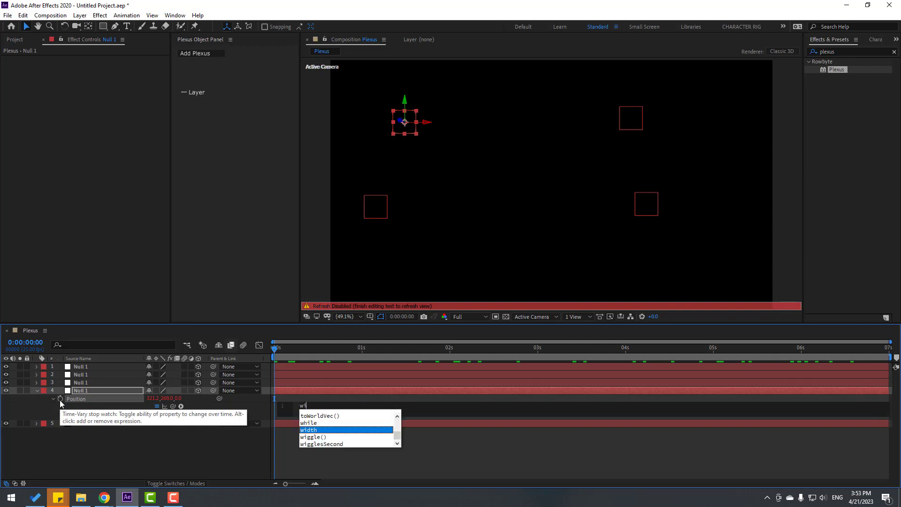
text(ggle(2,12)
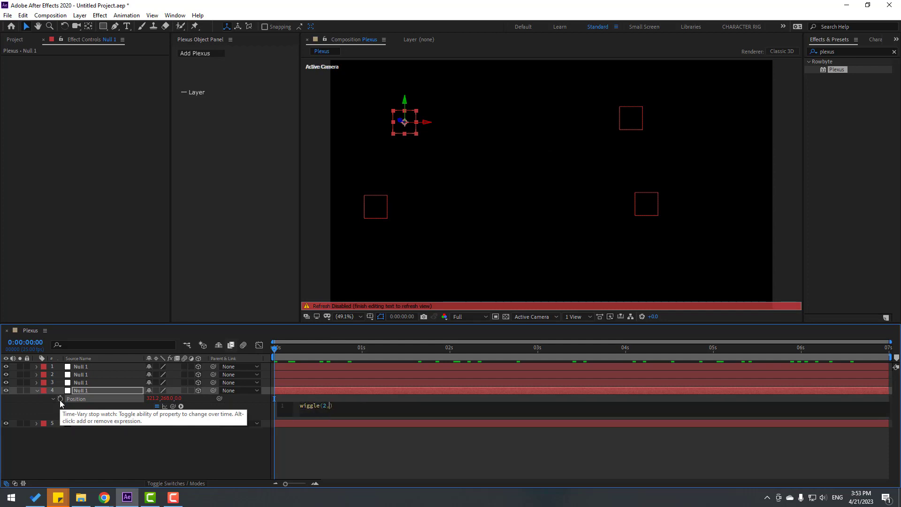
click(281, 477)
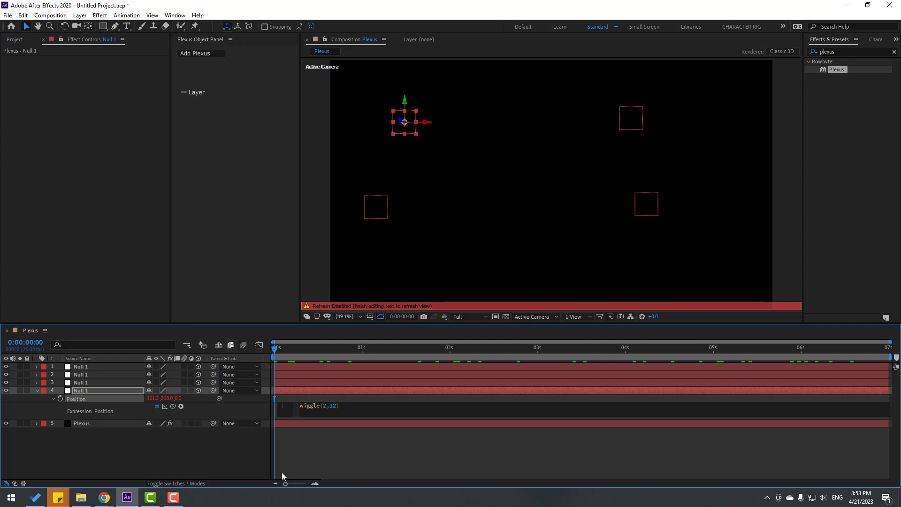
click(360, 464)
- Preview the wiggling null, then select the three static null layers
key(space)
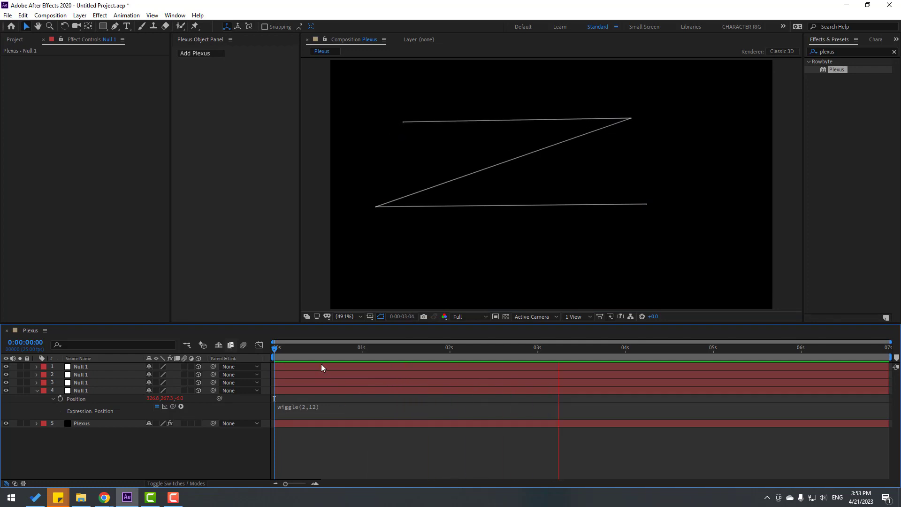
key(space)
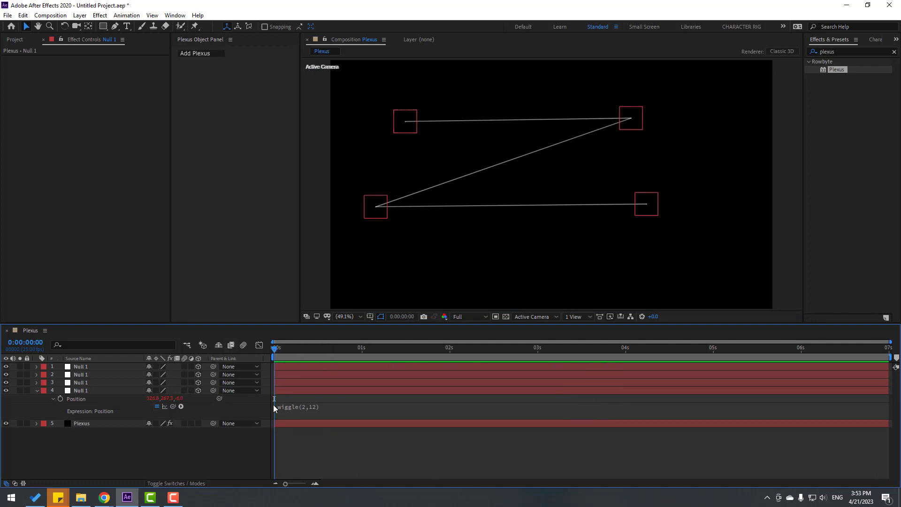
click(82, 383)
shift+click(82, 366)
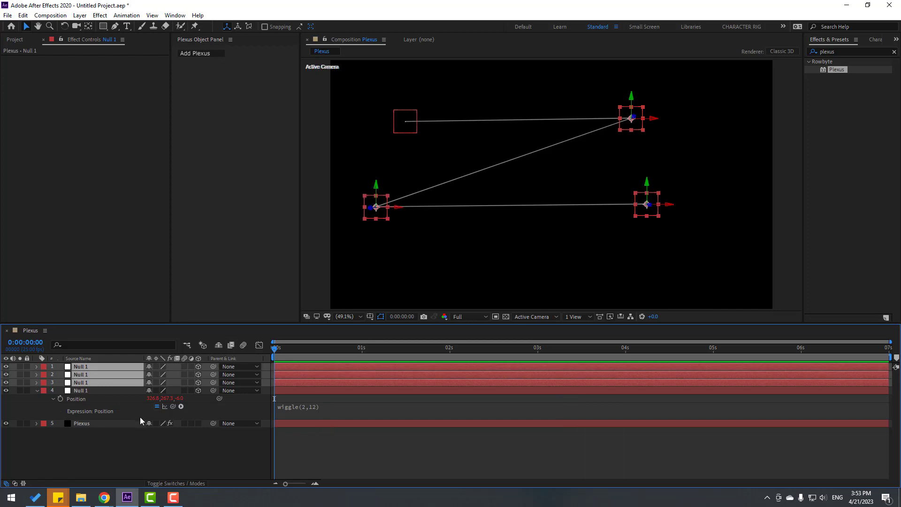
- Delete the three static nulls and select the remaining wiggling null
key(Delete)
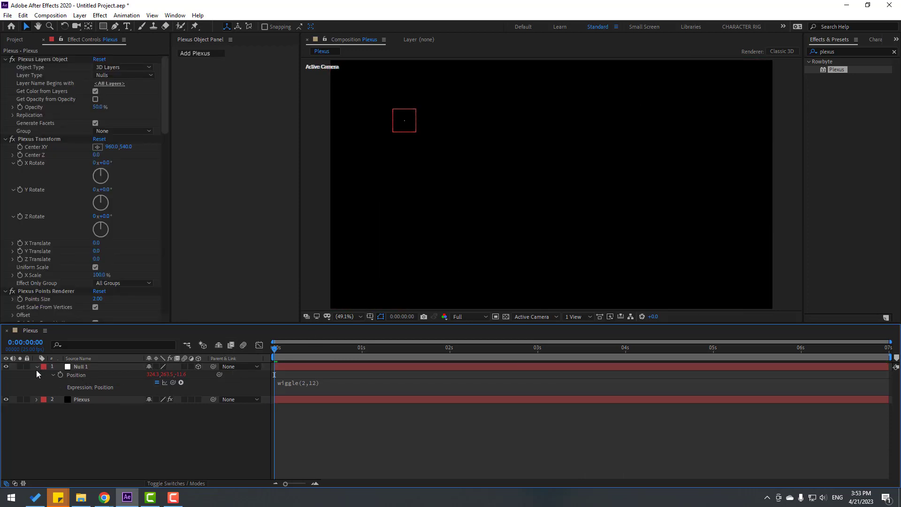
click(37, 367)
click(81, 367)
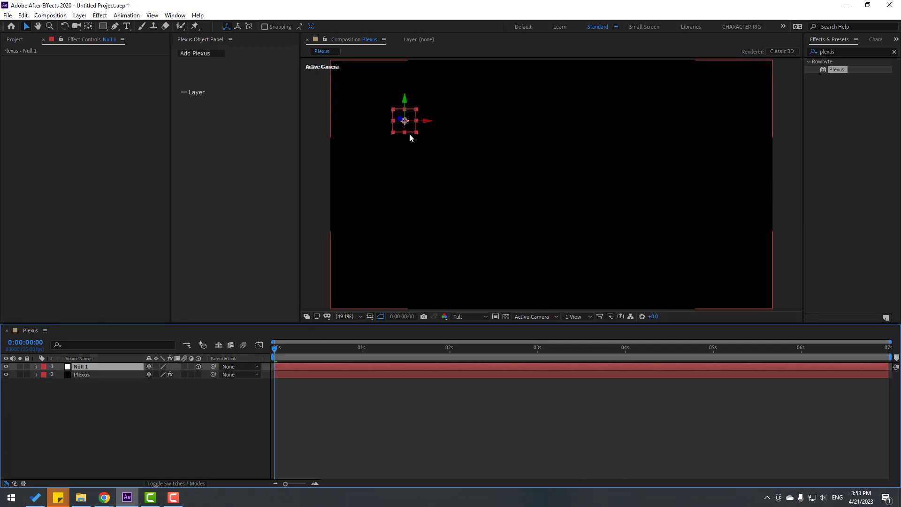
- Duplicate the wiggling null repeatedly, dragging each copy to a new spot and previewing the motion
key(ctrl+d)
drag(410, 138, 677, 130)
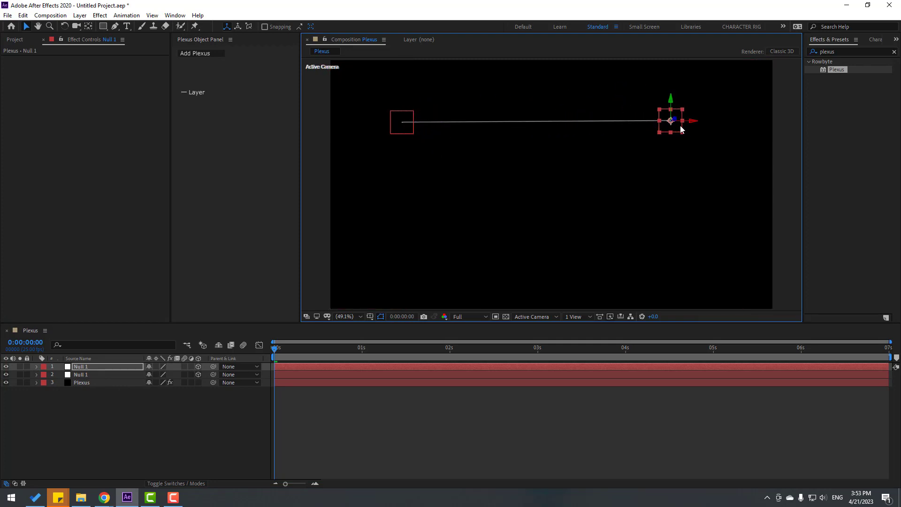
key(space)
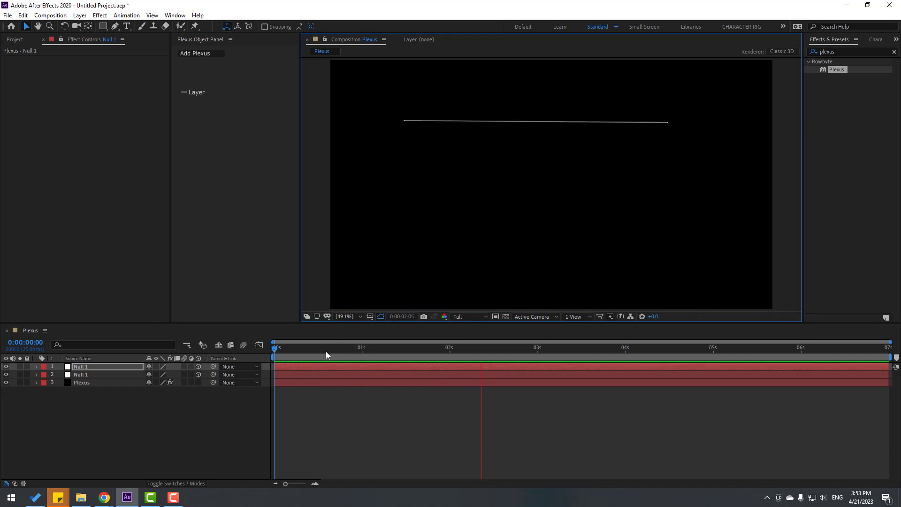
key(space)
key(ctrl+d)
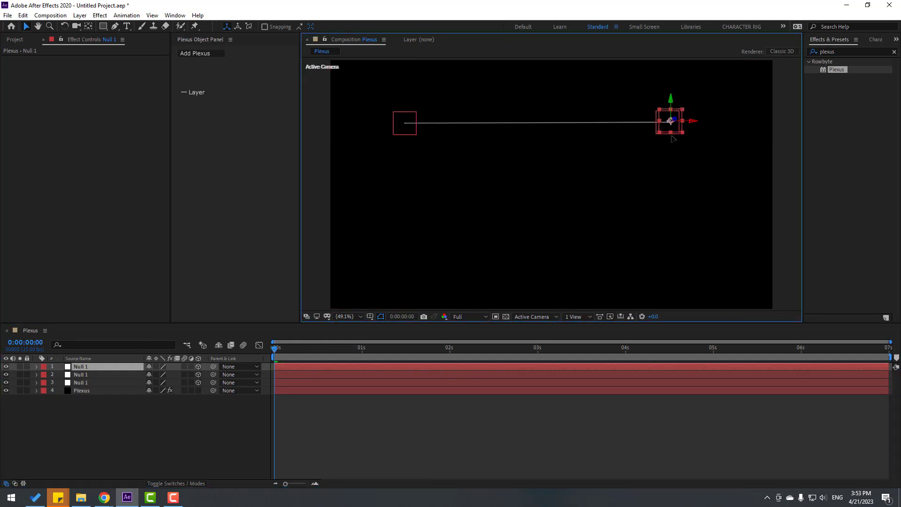
mouse_move(674, 135)
mouse_down()
mouse_move(410, 222)
mouse_move(663, 223)
mouse_move(634, 220)
mouse_move(471, 104)
mouse_move(643, 106)
mouse_move(482, 243)
mouse_move(385, 167)
mouse_move(674, 165)
mouse_move(590, 237)
mouse_move(583, 276)
mouse_move(692, 266)
mouse_move(487, 156)
mouse_move(599, 188)
mouse_move(607, 165)
mouse_move(537, 231)
mouse_move(517, 108)
mouse_move(536, 114)
mouse_move(519, 285)
mouse_move(415, 262)
mouse_up()
key(ctrl+d)
key(ctrl+d)
key(ctrl+d)
key(ctrl+d)
key(ctrl+d)
key(ctrl+d)
key(ctrl+d)
key(ctrl+d)
key(ctrl+d)
key(ctrl+d)
key(ctrl+d)
key(ctrl+d)
key(ctrl+d)
key(ctrl+d)
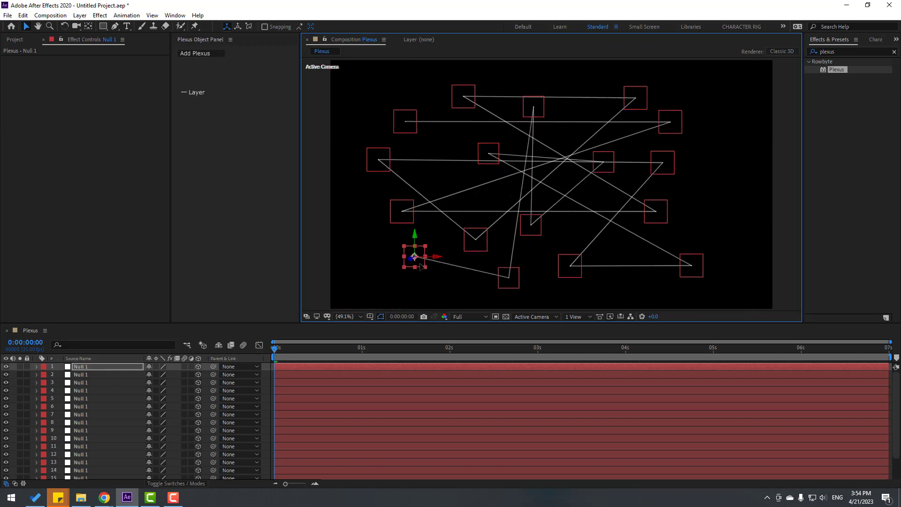
- Preview the point network and reposition one null in the frame
key(space)
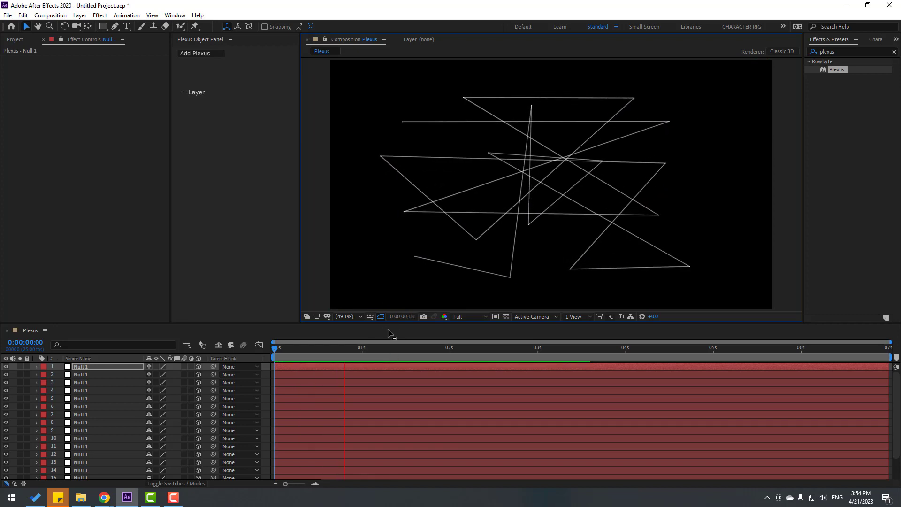
key(space)
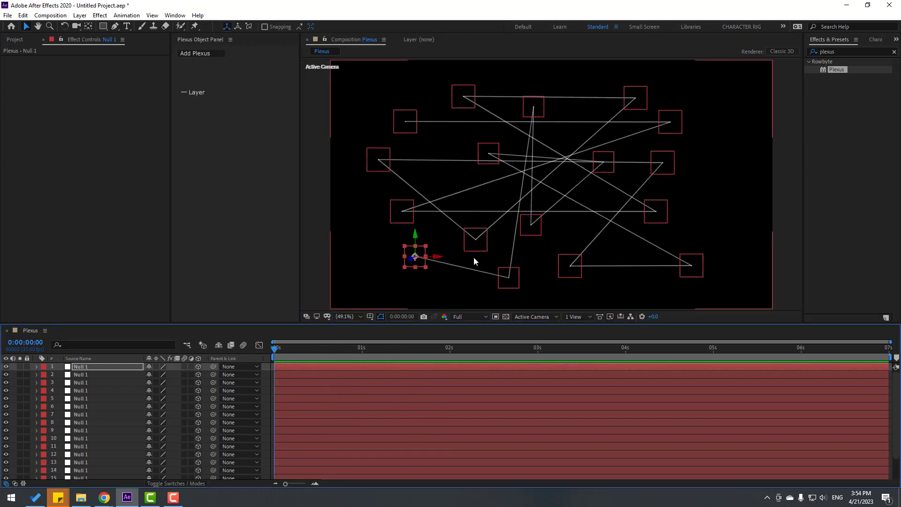
click(423, 263)
drag(421, 265, 534, 174)
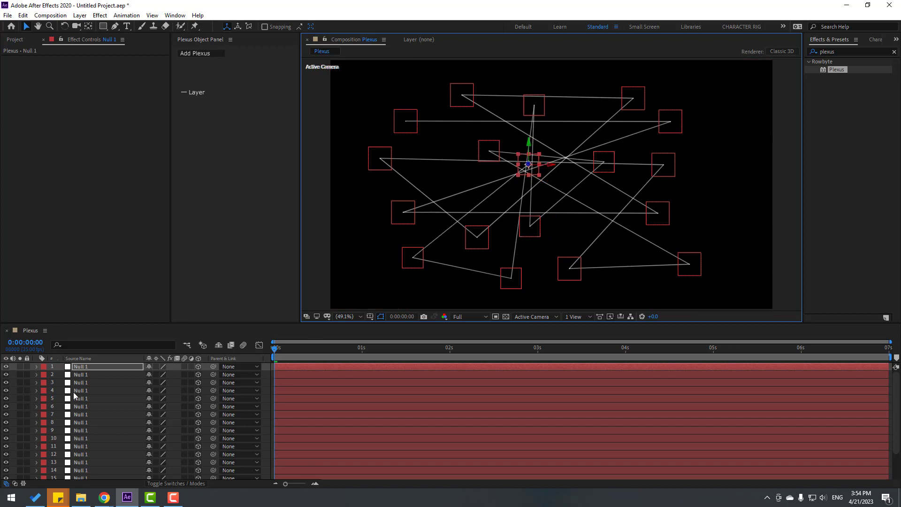
scroll(74, 396, down, 2)
- Mark all eighteen null layers as Shy and hide shy layers from the timeline
click(76, 468)
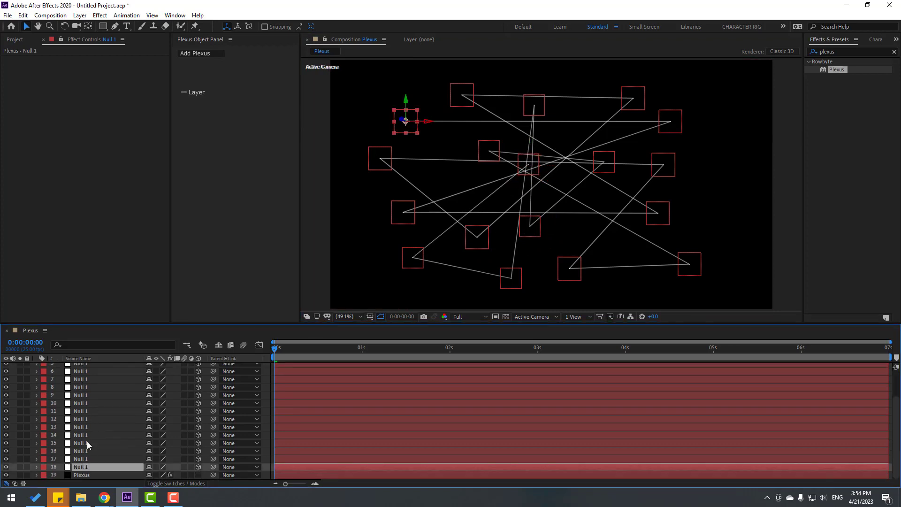
scroll(84, 408, up, 2)
shift+click(86, 368)
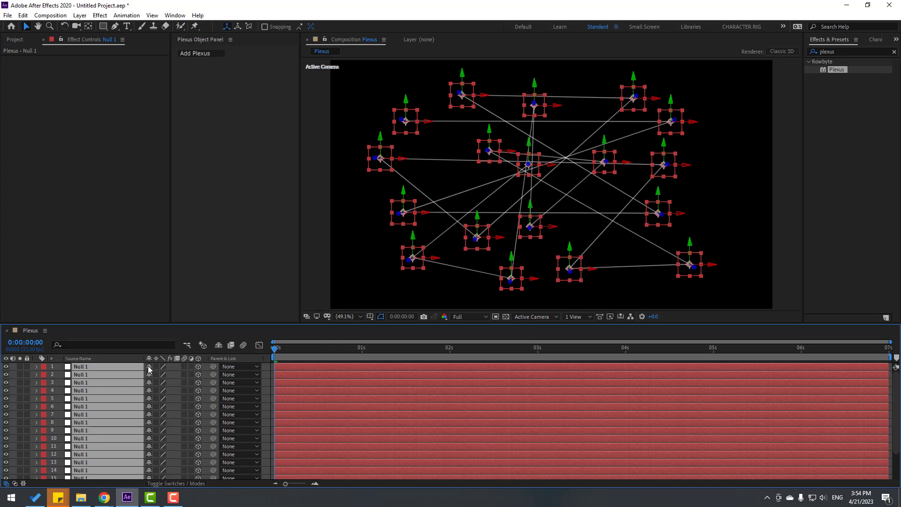
click(148, 368)
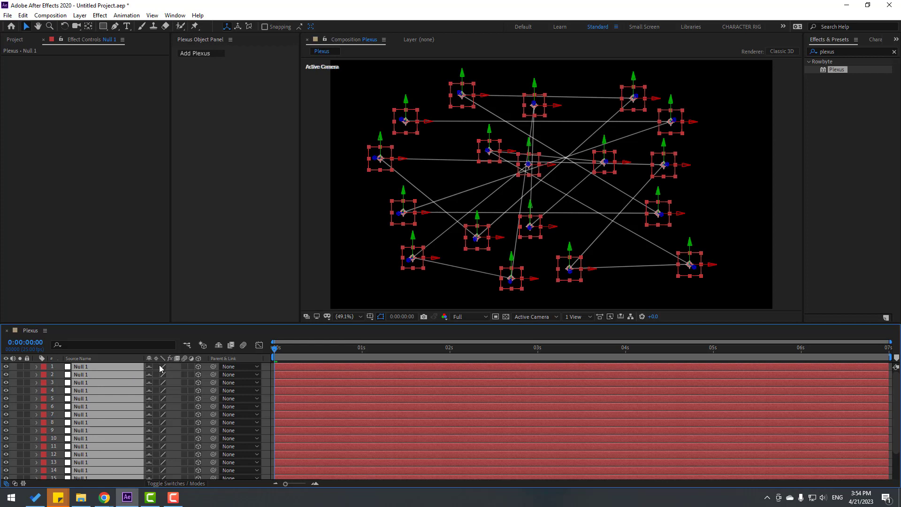
click(219, 345)
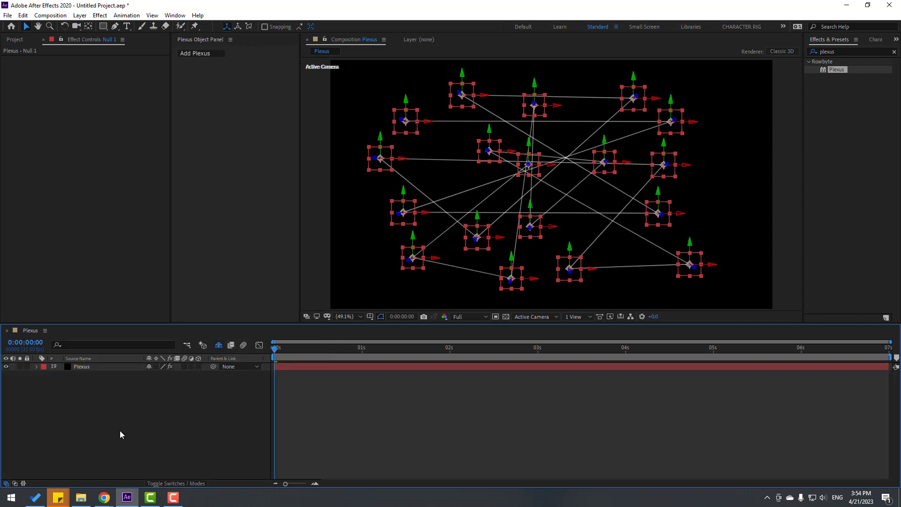
- Raise the Plexus Points Renderer's Points Size to 17.60 so every null shows a dot
click(82, 368)
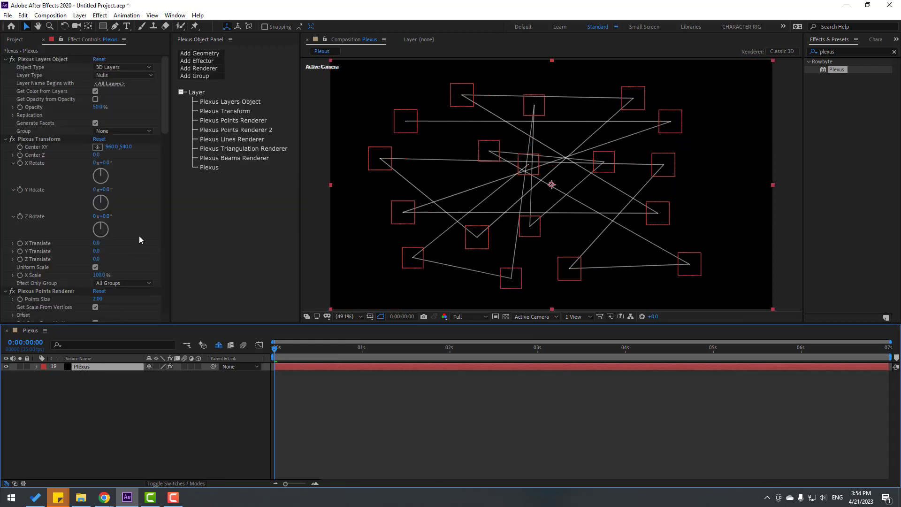
click(225, 120)
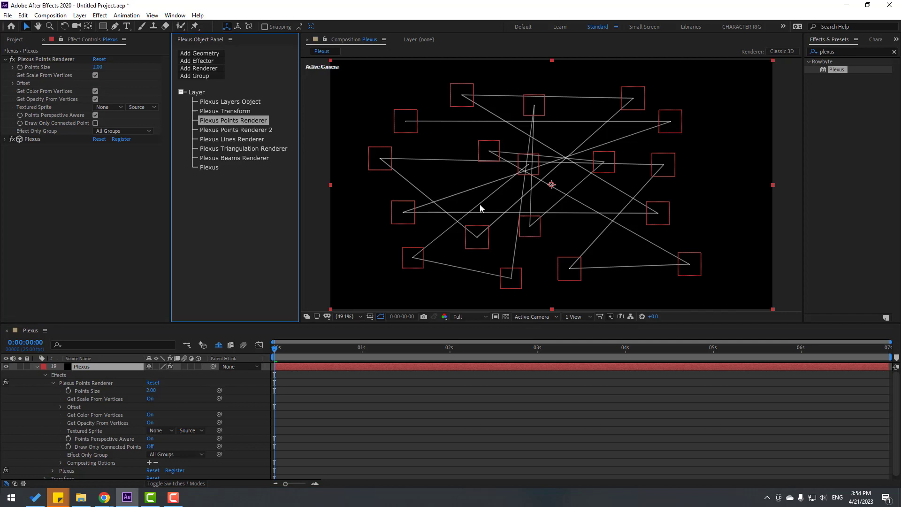
mouse_move(98, 67)
mouse_down()
mouse_move(133, 67)
mouse_move(108, 67)
mouse_up()
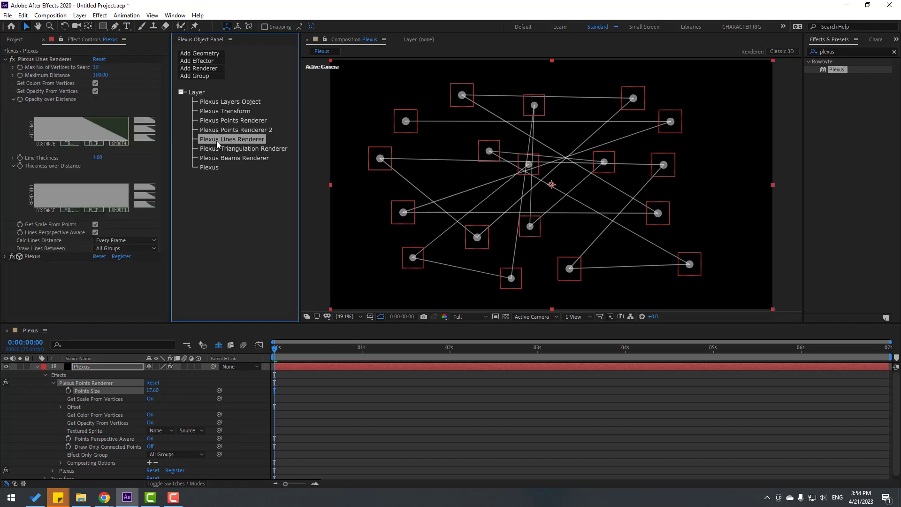
- Scrub the Plexus Lines Renderer Maximum Distance up to 744 and preview the dense web
click(114, 129)
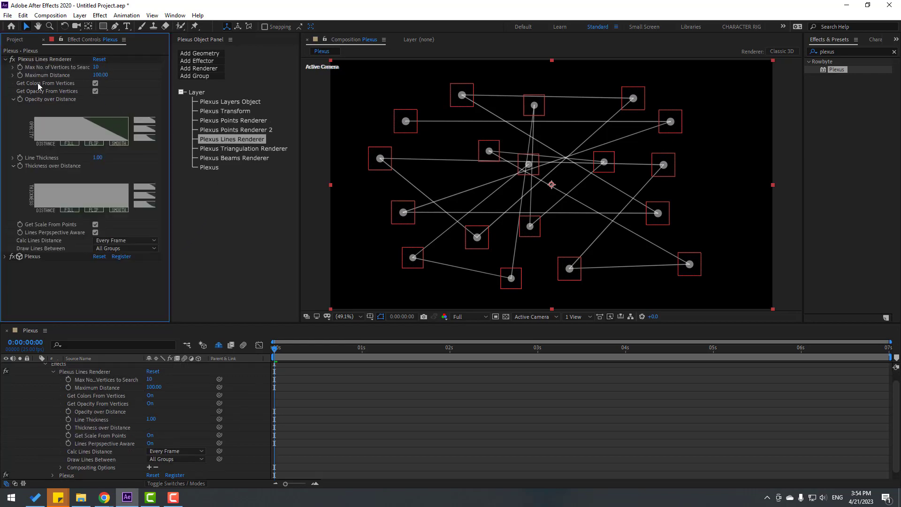
drag(103, 75, 366, 73)
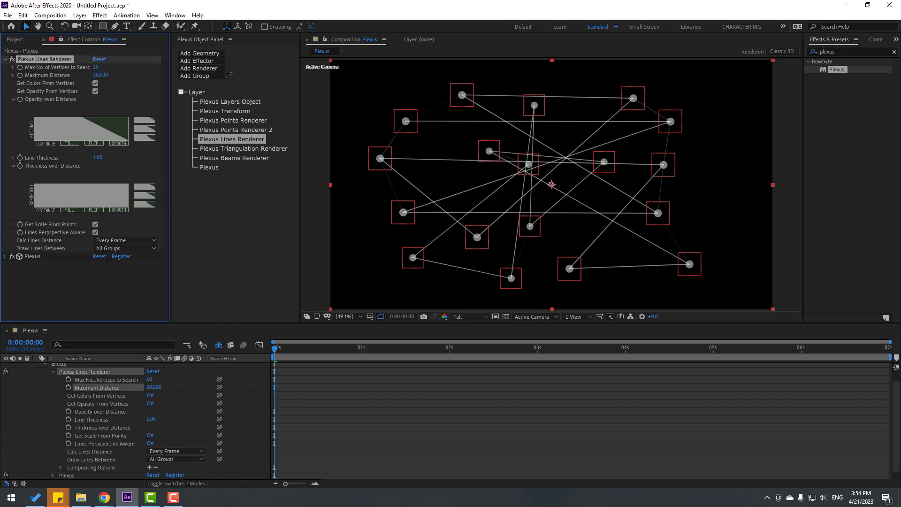
click(364, 413)
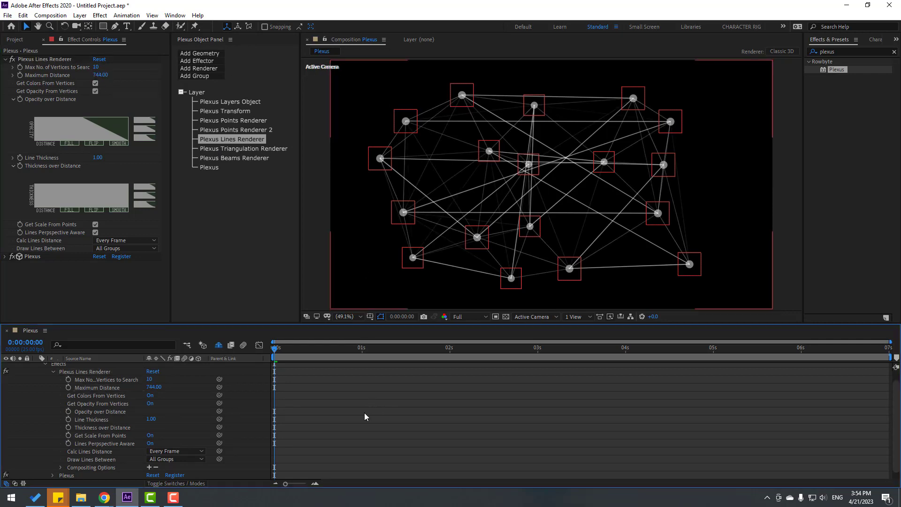
key(space)
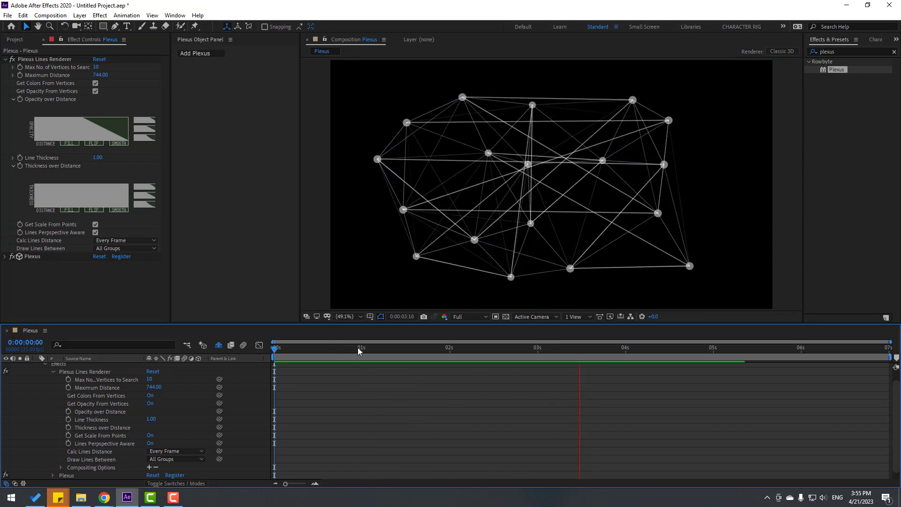
click(131, 181)
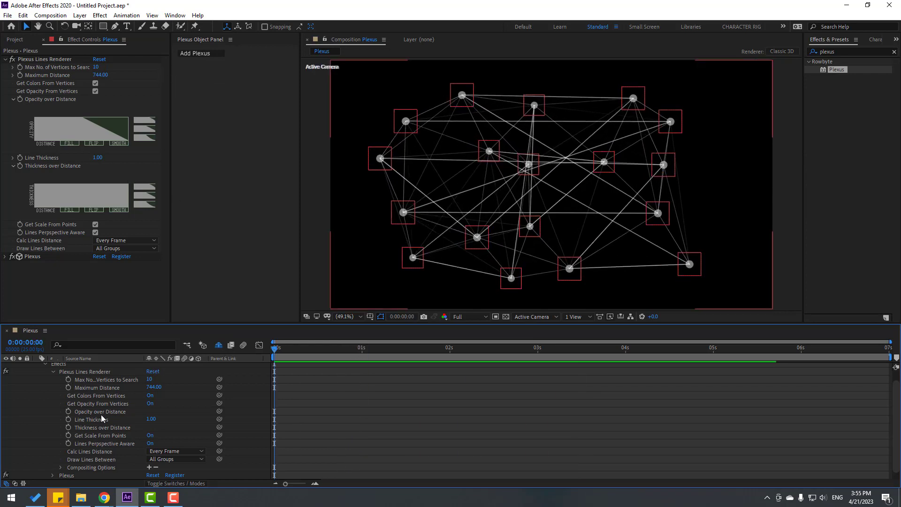
scroll(81, 396, up, 1)
- Scrub the Plexus Triangulation Renderer Maximum Distance up to 470 so triangles fill the web
click(84, 367)
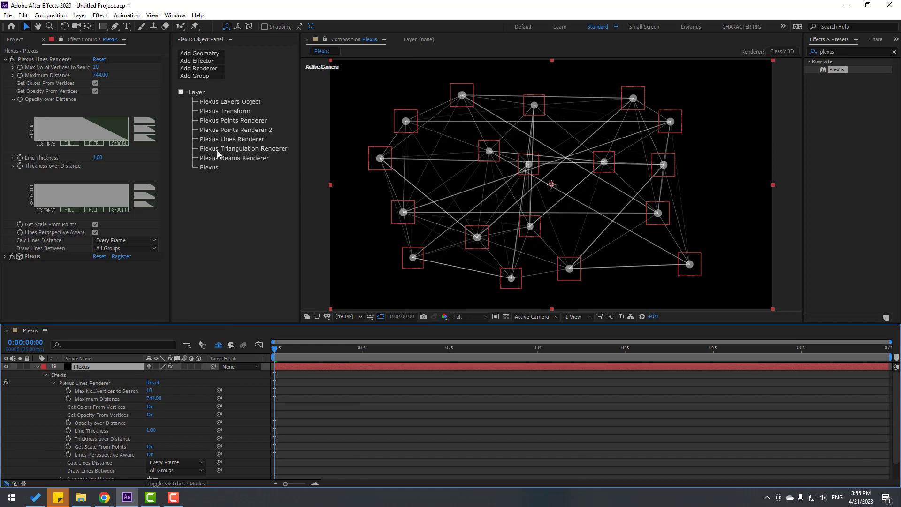
click(244, 149)
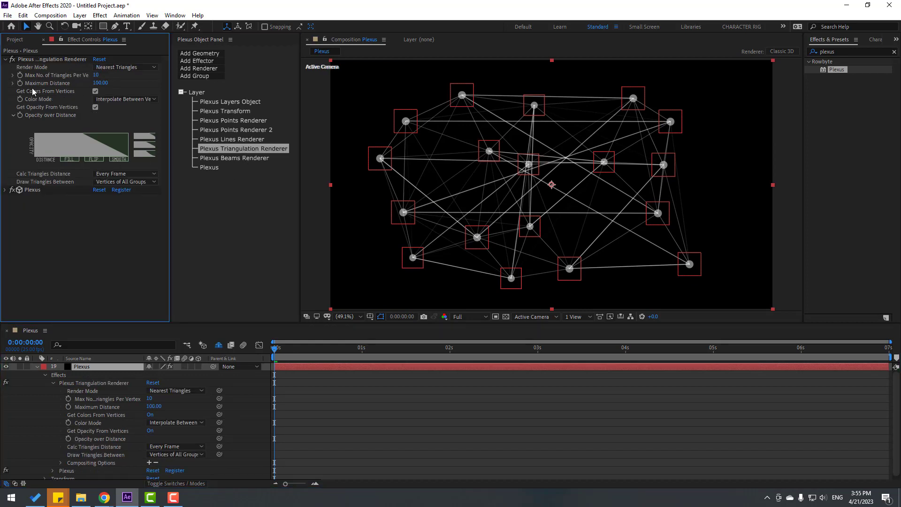
mouse_move(100, 82)
mouse_down()
mouse_move(265, 82)
mouse_move(312, 213)
mouse_up()
key(space)
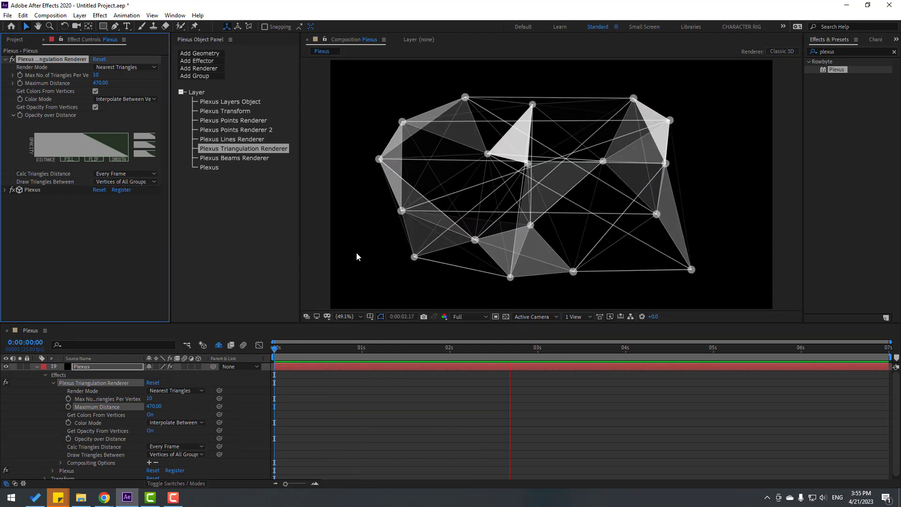
- Preview the triangulated network, return to the first frame and collapse the Plexus layer
click(338, 367)
key(space)
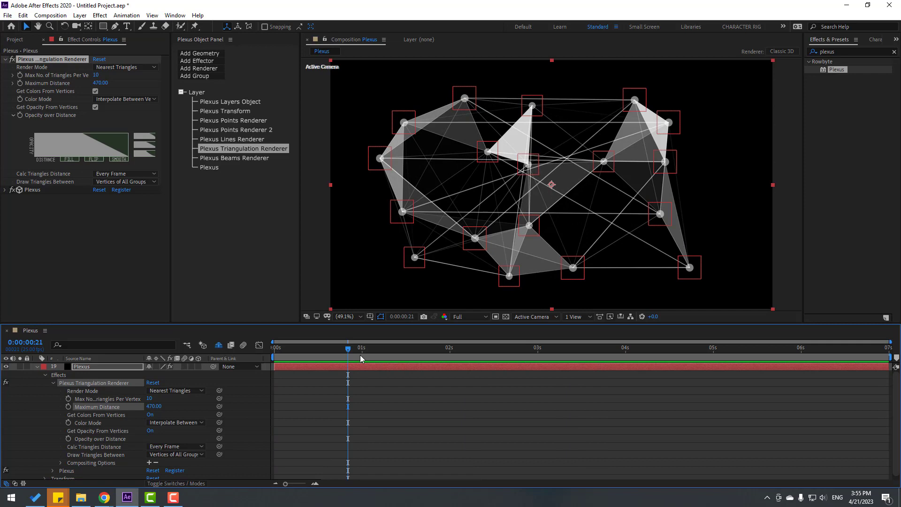
key(space)
click(36, 367)
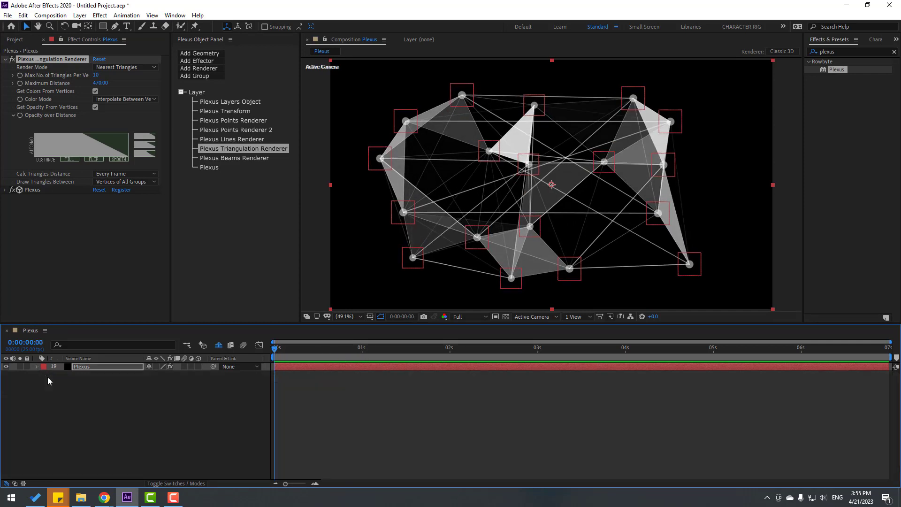
- Apply a Glow effect to the Plexus layer with threshold 53.7% and a wide radius of 149
click(91, 403)
click(845, 50)
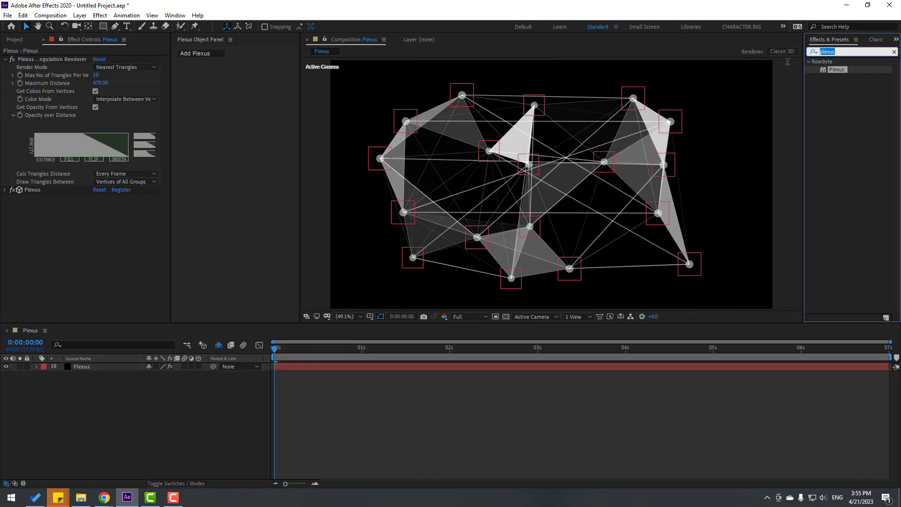
text(glow)
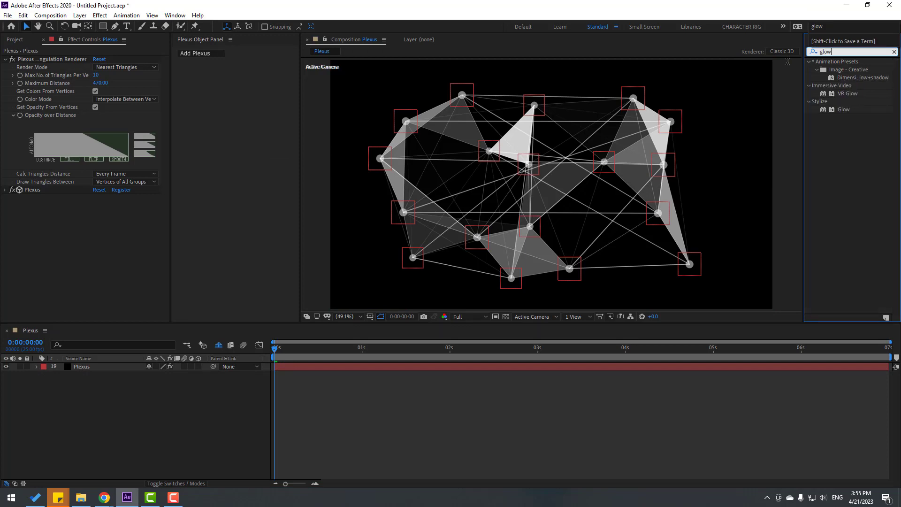
drag(843, 110, 92, 382)
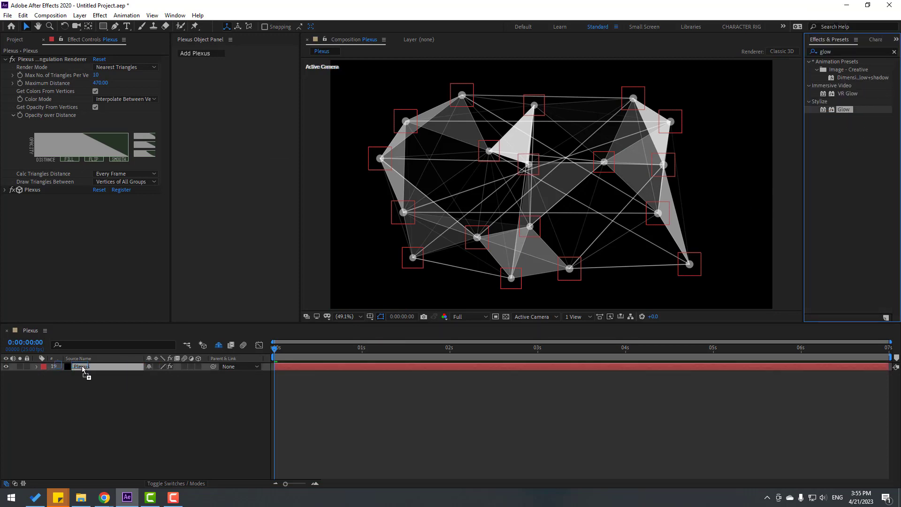
text(160)
key(Return)
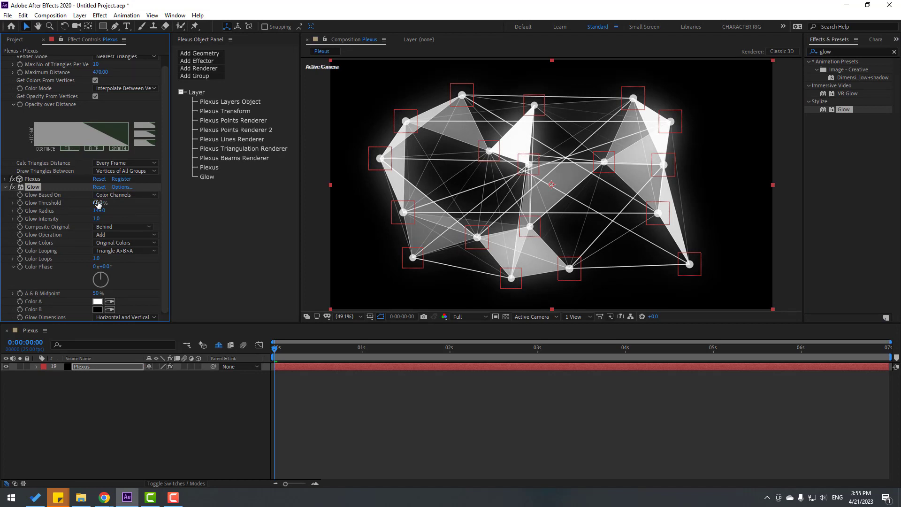
click(109, 427)
- Create a new solid named BG and move it below the Plexus layer
right_click(83, 422)
mouse_move(137, 318)
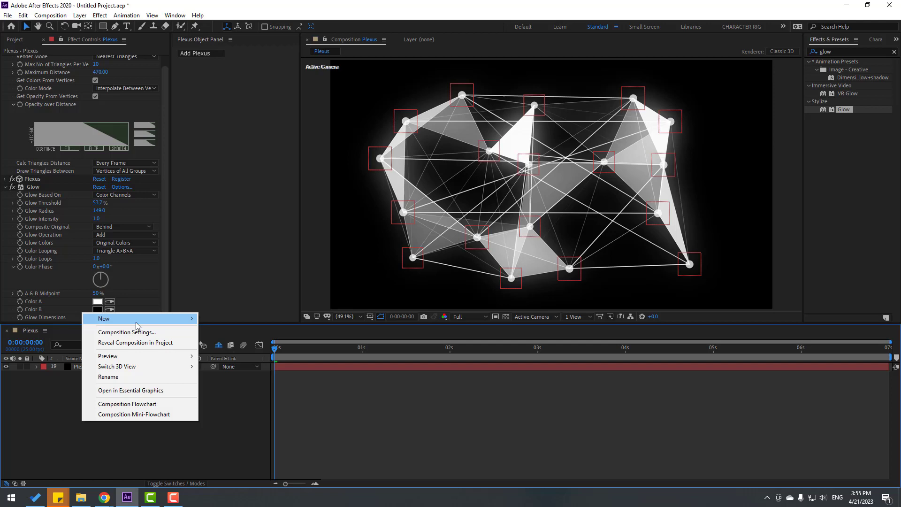
click(239, 343)
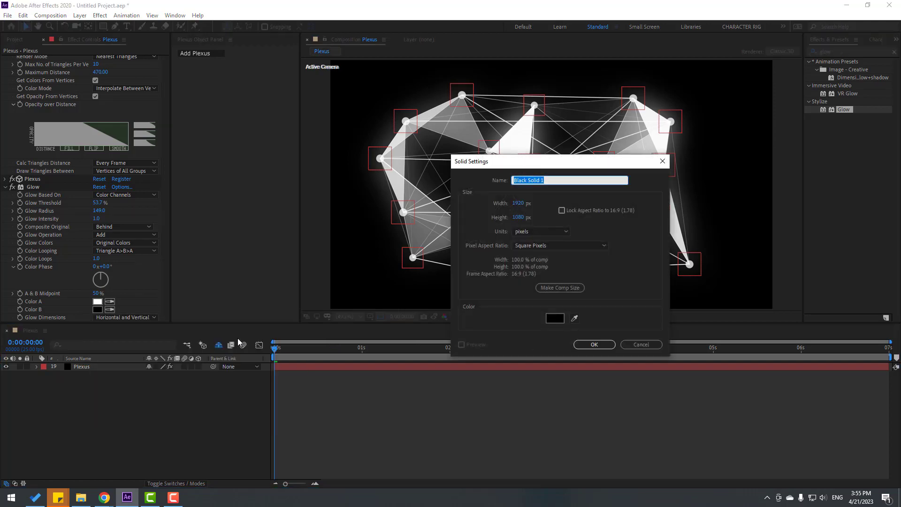
text(BG)
click(594, 345)
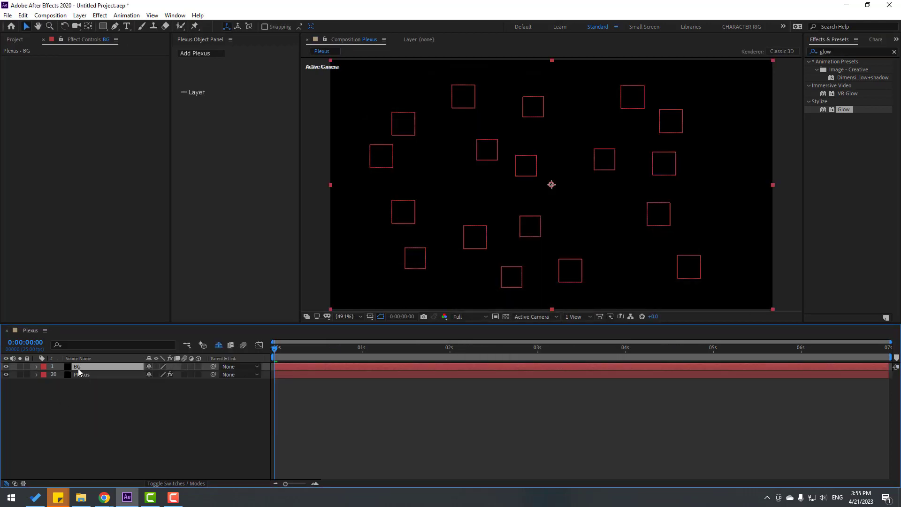
drag(101, 386, 100, 393)
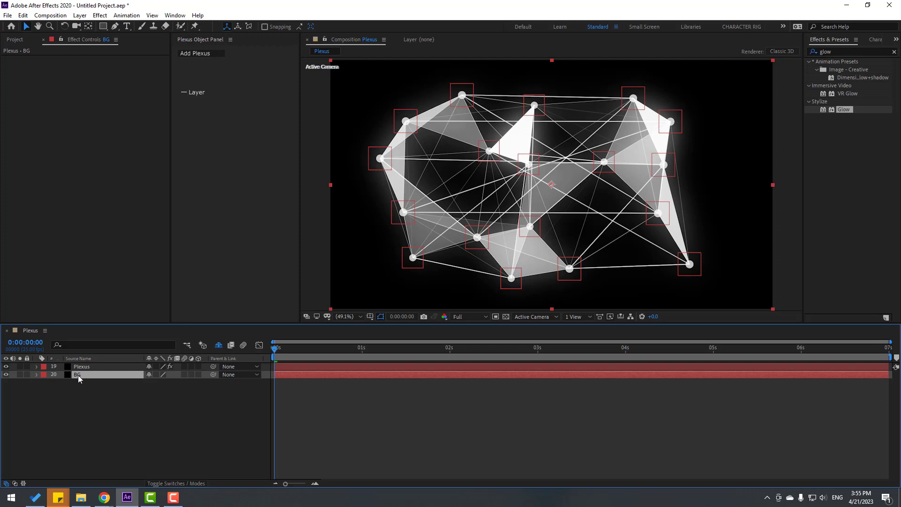
- Duplicate BG with Ctrl+D and rename the copy GRID
key(ctrl+d)
text(RI)
key(Return)
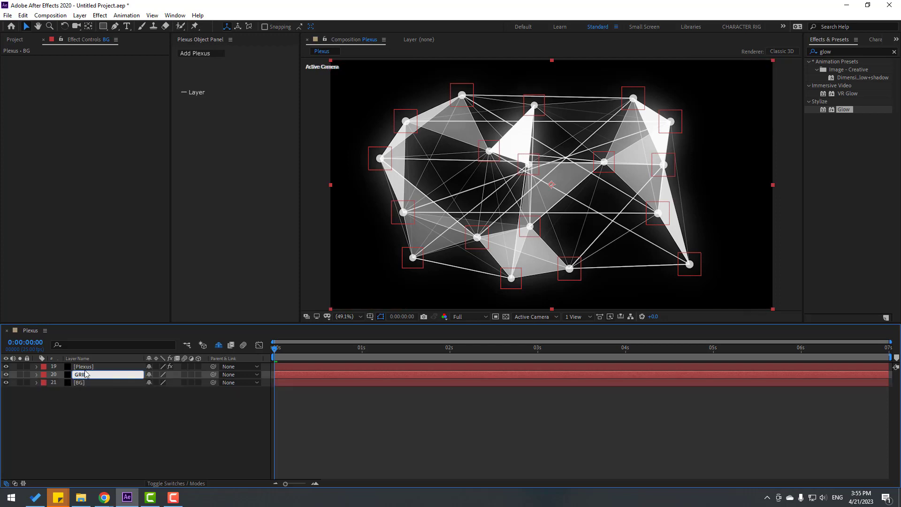
key(Return)
click(81, 383)
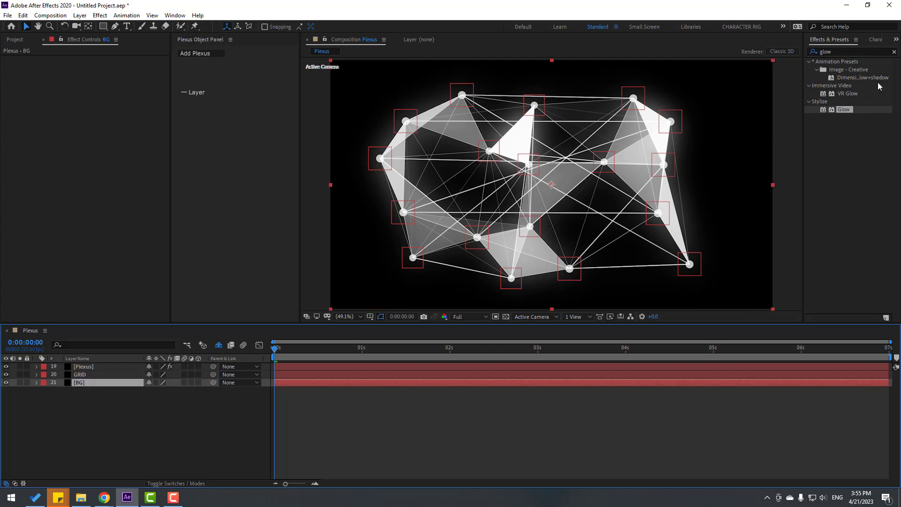
- Apply Gradient Ramp to BG and set its start colour to a very dark blue
click(842, 51)
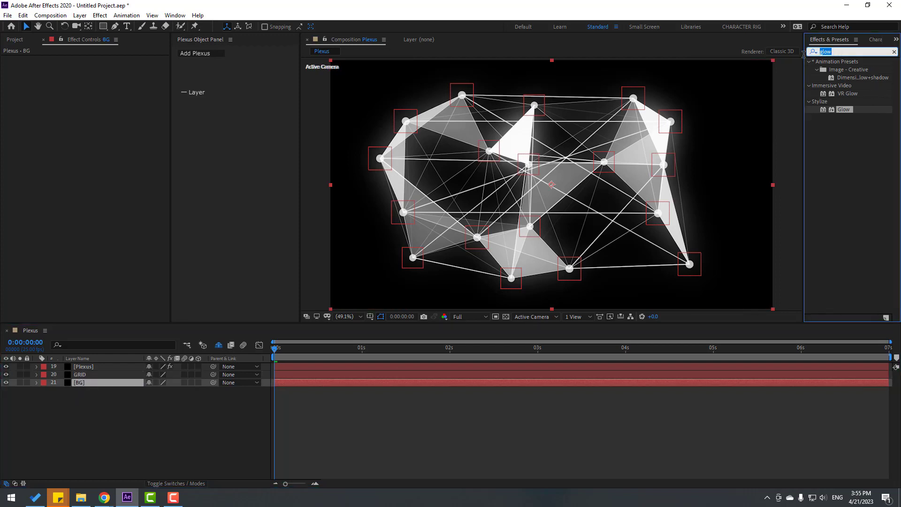
text(gradi)
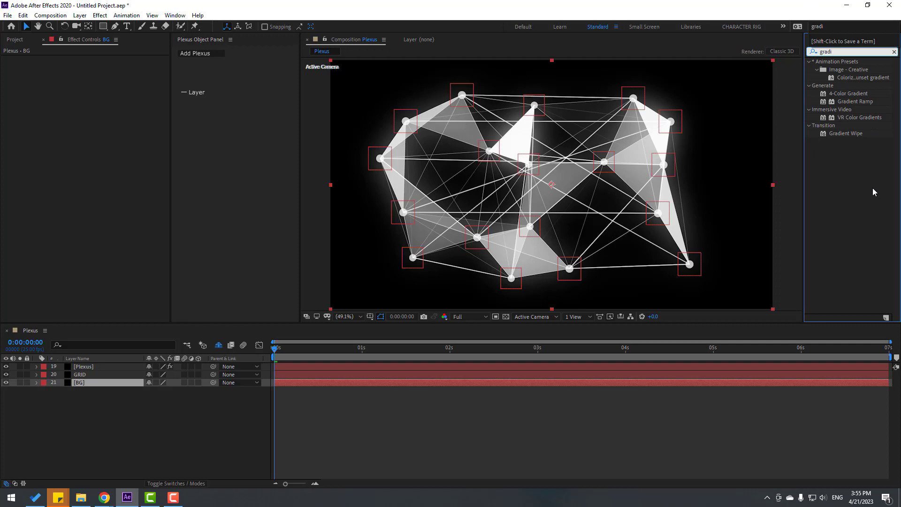
mouse_move(856, 103)
mouse_down()
mouse_move(96, 389)
mouse_move(107, 385)
mouse_up()
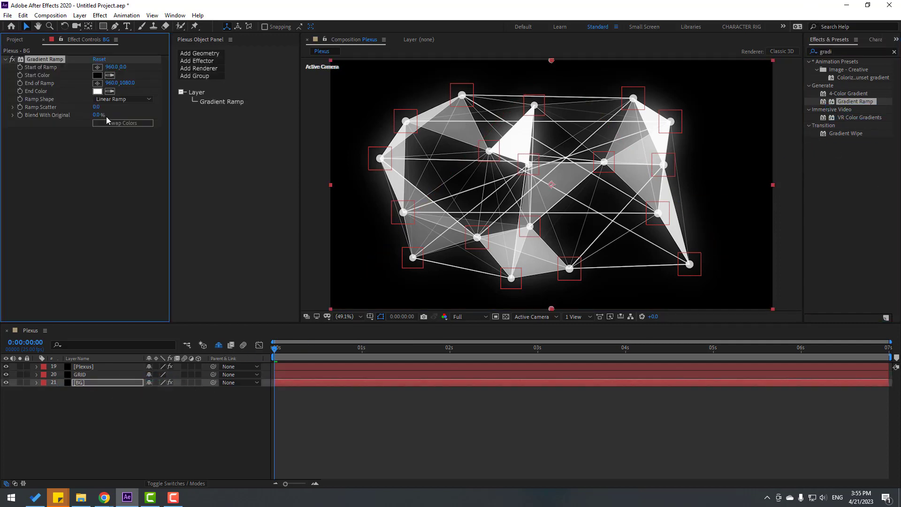
click(97, 74)
click(602, 409)
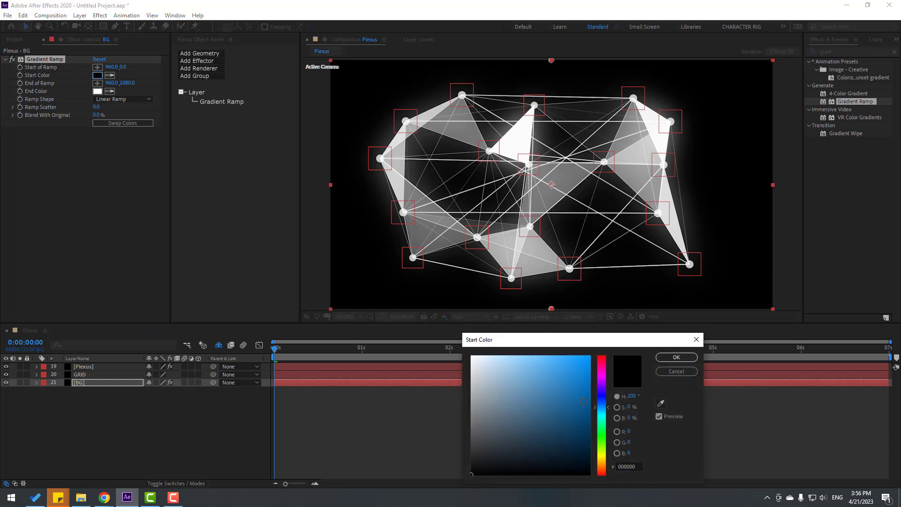
drag(595, 450, 598, 462)
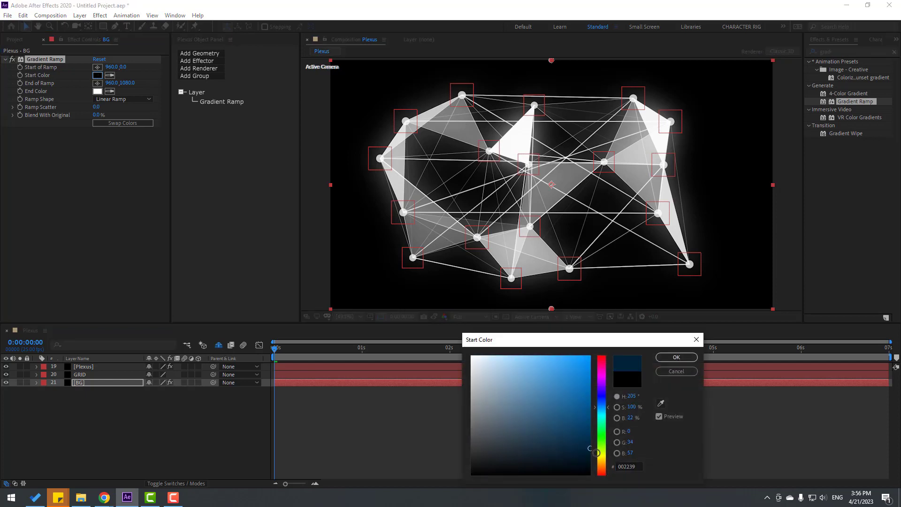
click(676, 357)
- Hide the GRID layer and set the gradient's end colour to dark navy
click(83, 375)
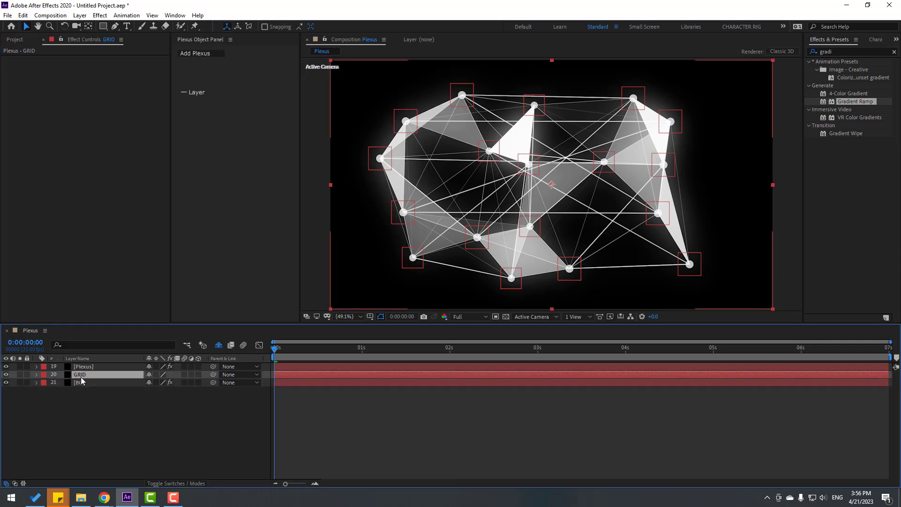
click(7, 382)
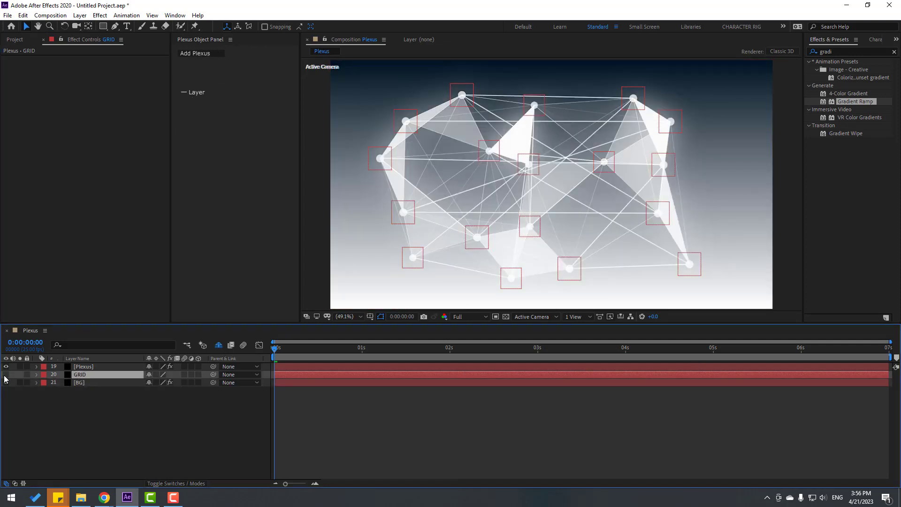
click(84, 382)
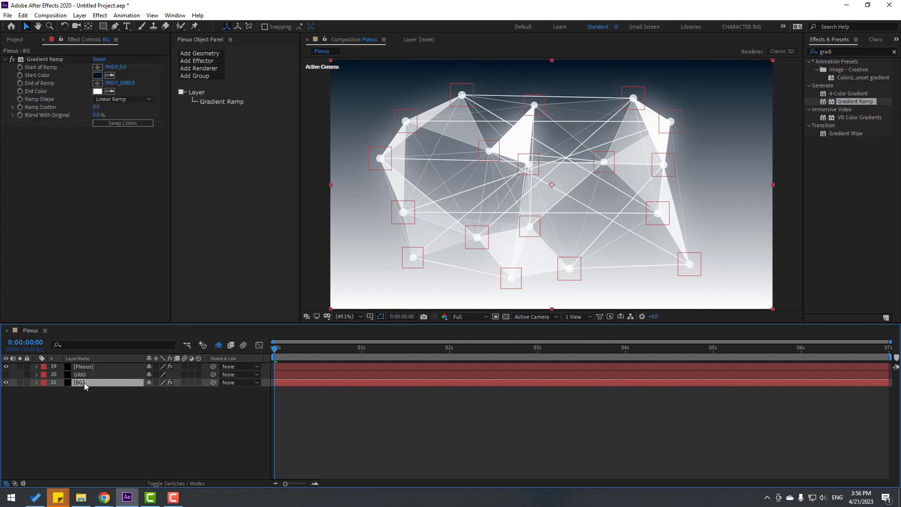
click(97, 91)
click(601, 403)
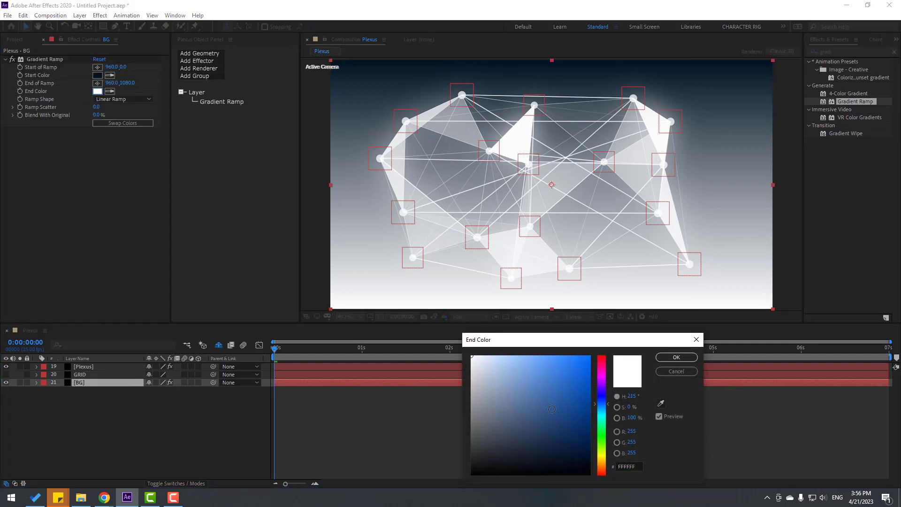
click(591, 453)
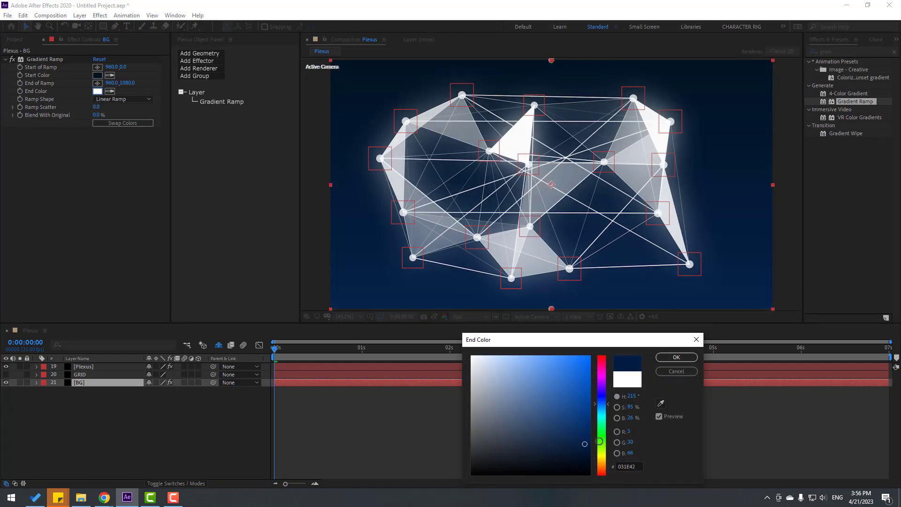
- Make the Gradient Ramp radial, centre its start point in the composition and swap its colours
click(664, 360)
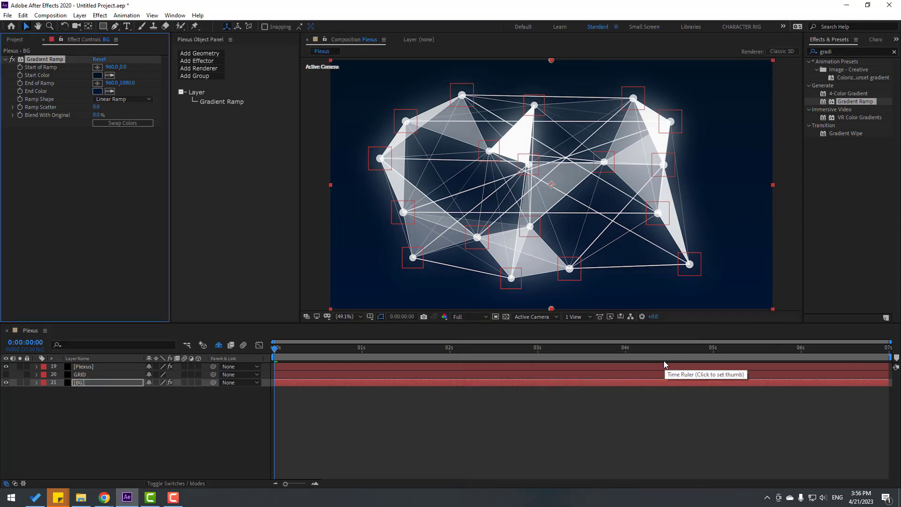
click(105, 99)
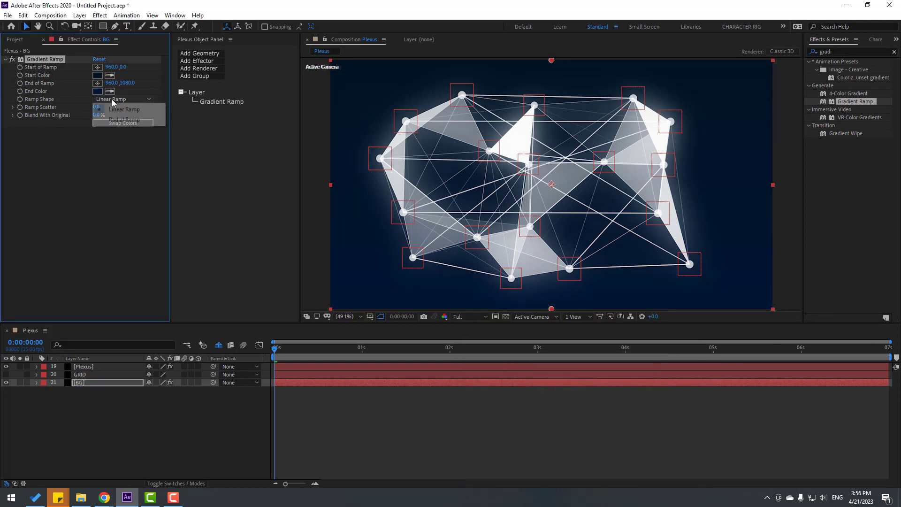
click(127, 120)
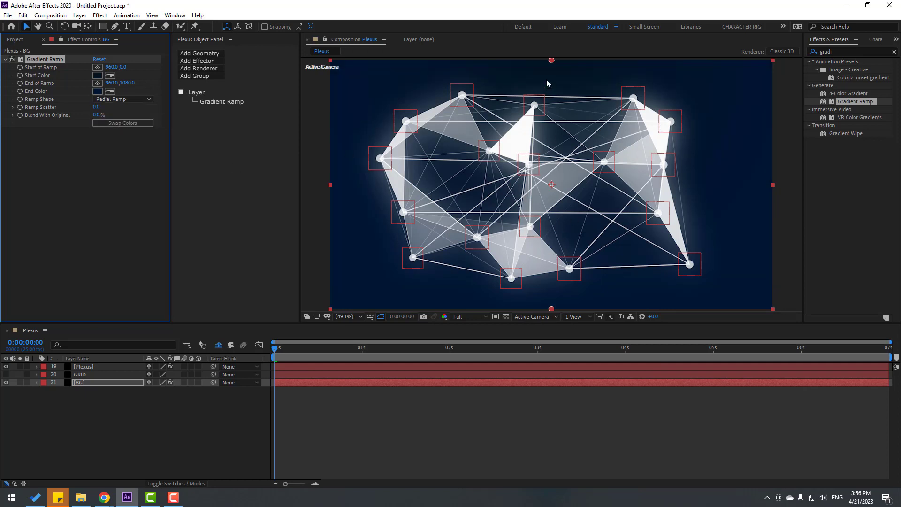
drag(551, 73, 548, 124)
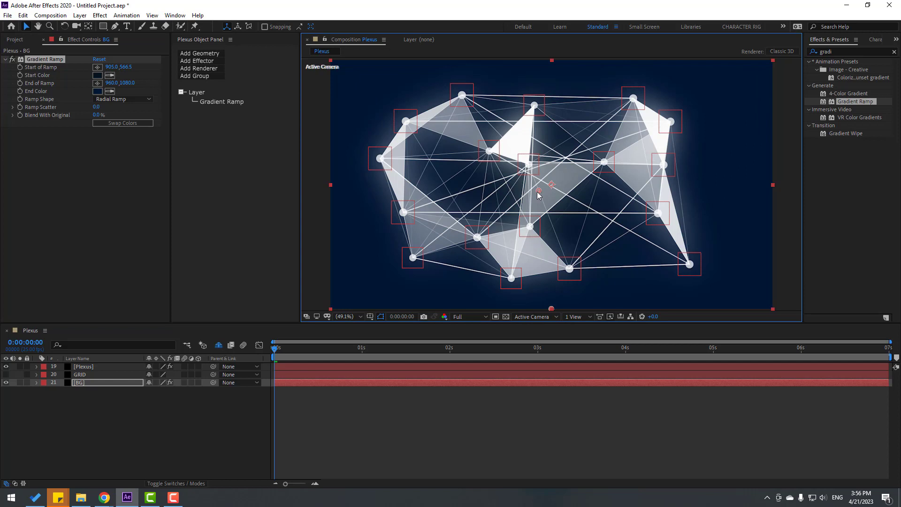
click(6, 367)
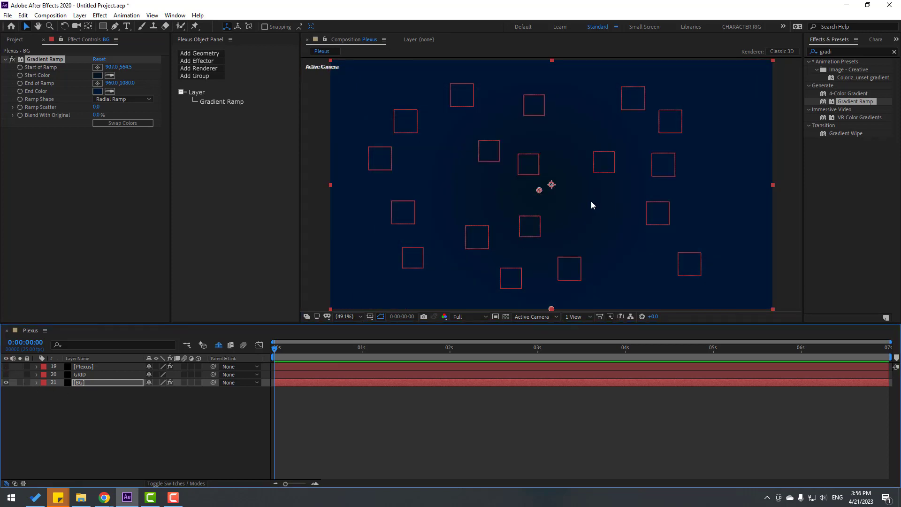
drag(539, 190, 543, 186)
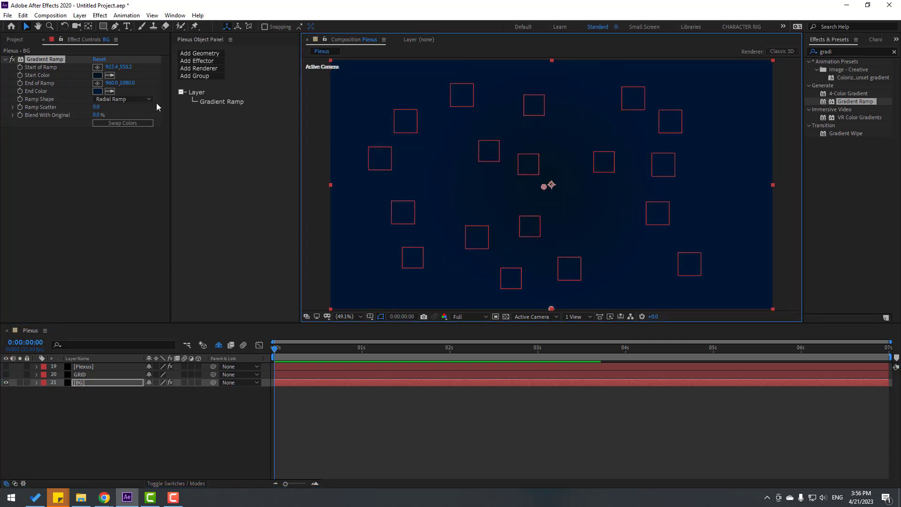
click(143, 123)
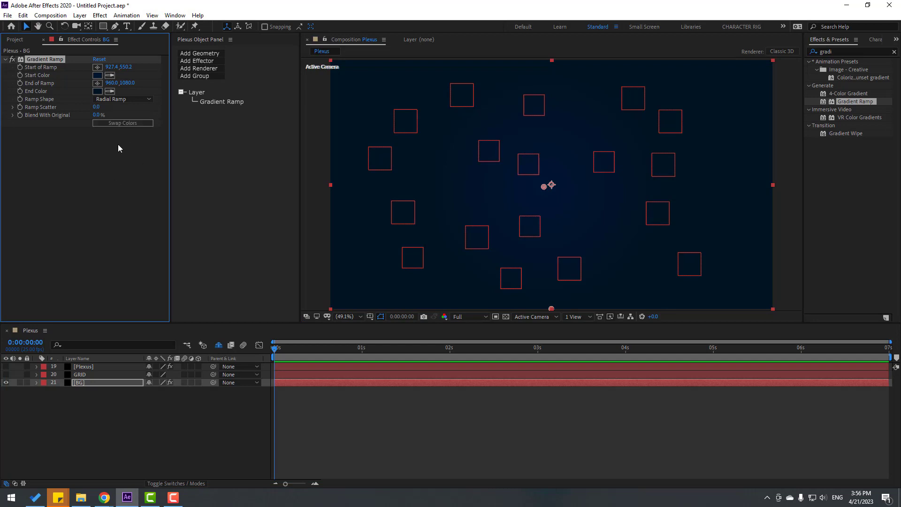
- Brighten the gradient's centre start colour and adjust the dark navy edge colour
click(97, 74)
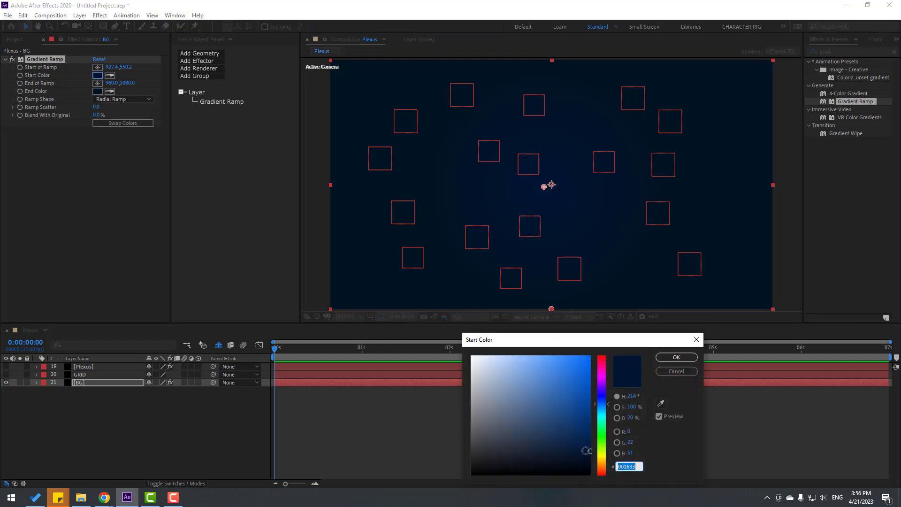
drag(586, 451, 591, 432)
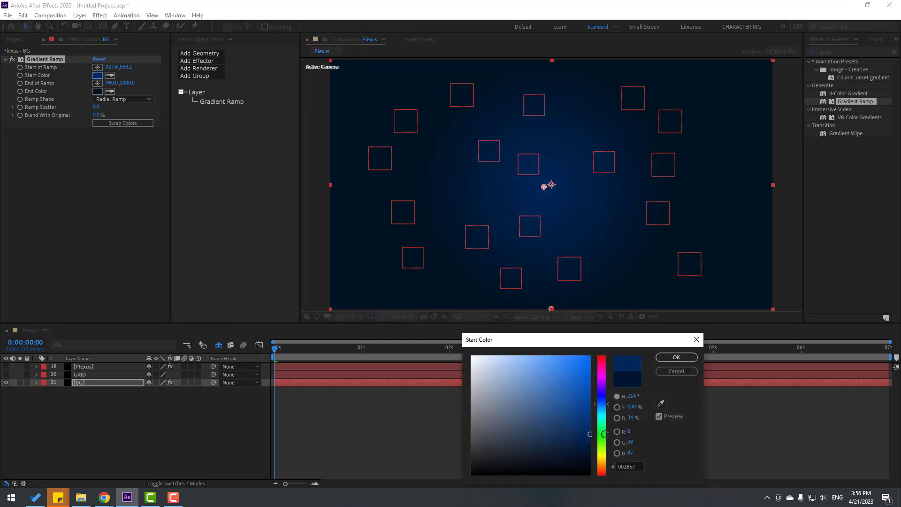
click(677, 357)
click(98, 91)
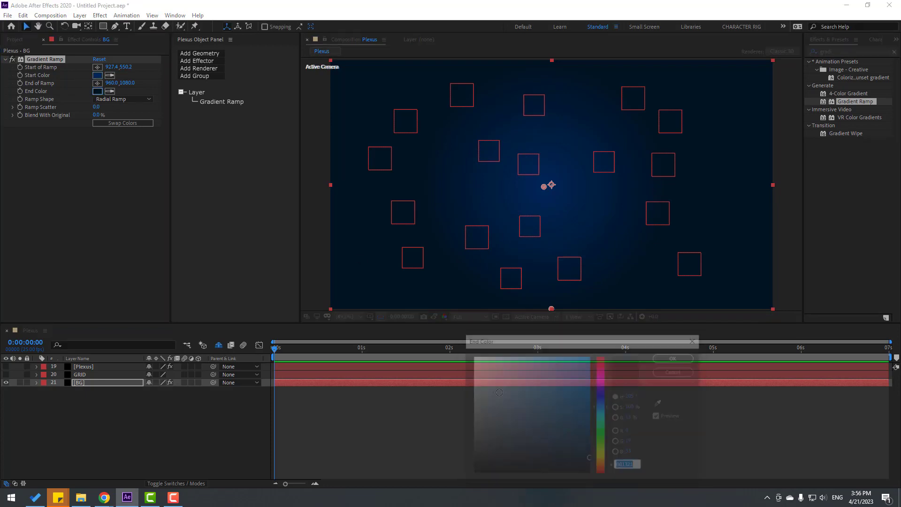
mouse_move(590, 461)
mouse_down()
mouse_move(586, 447)
mouse_move(599, 458)
mouse_up()
click(676, 358)
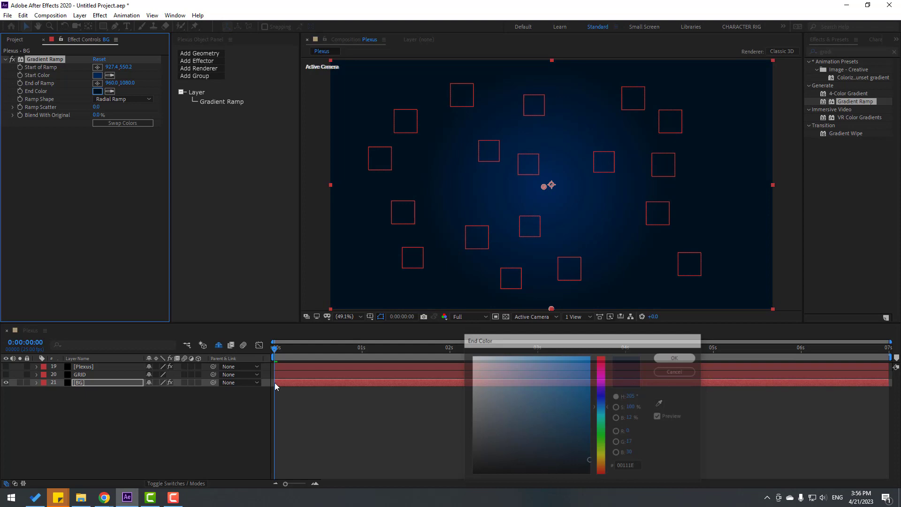
- Show the Plexus network again and preview the animation over the blue backdrop
click(6, 367)
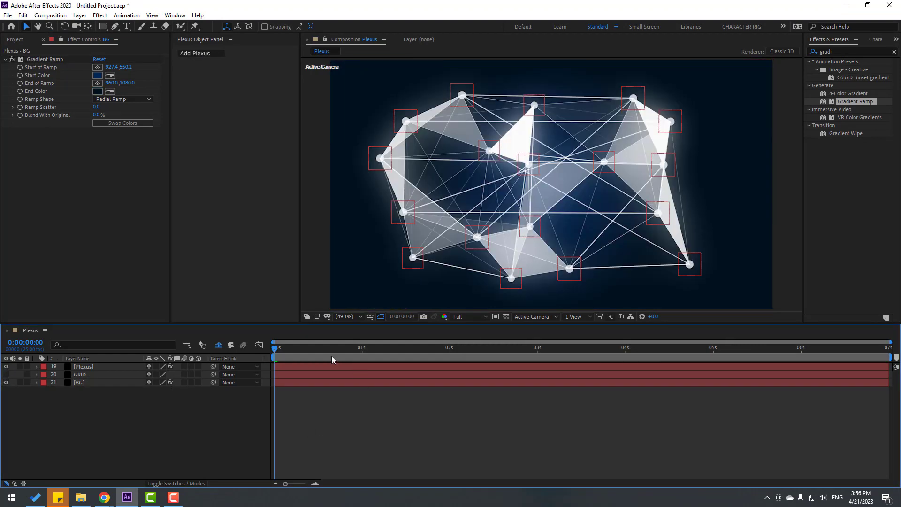
key(space)
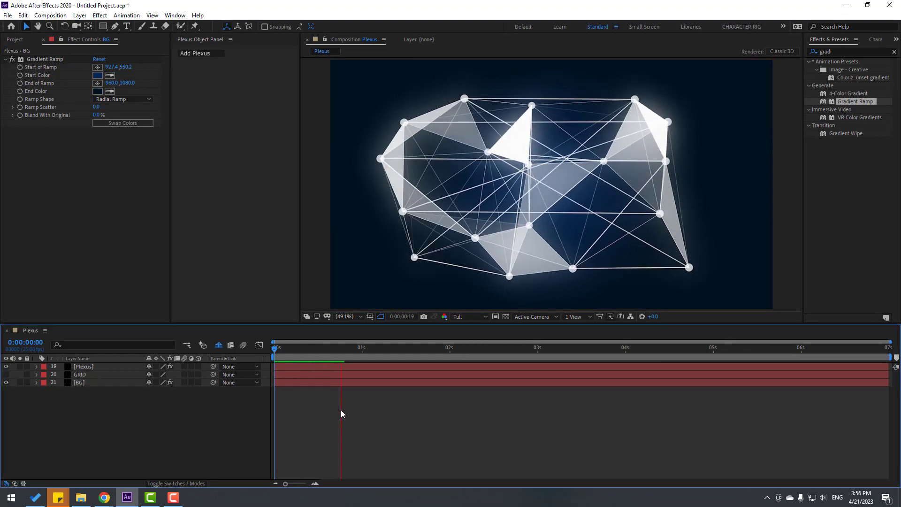
click(369, 349)
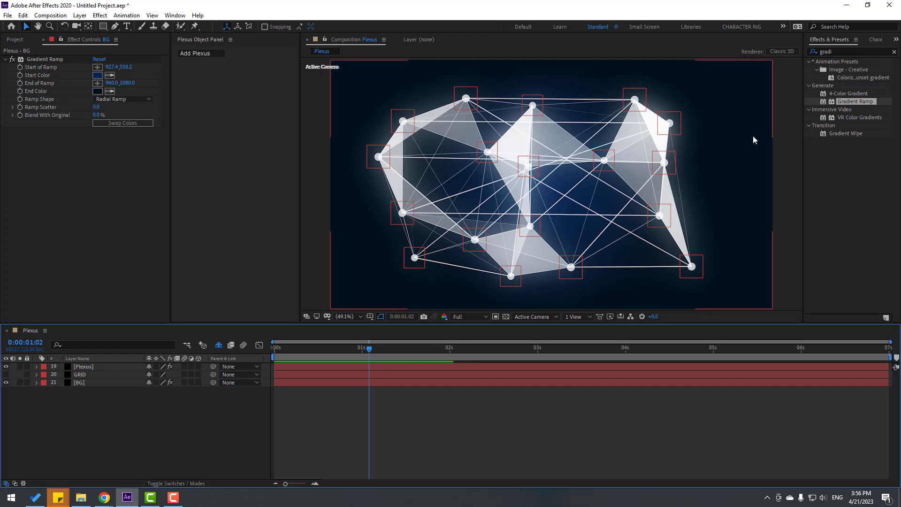
- Apply the Grid effect to the GRID layer and make the layer visible
click(852, 51)
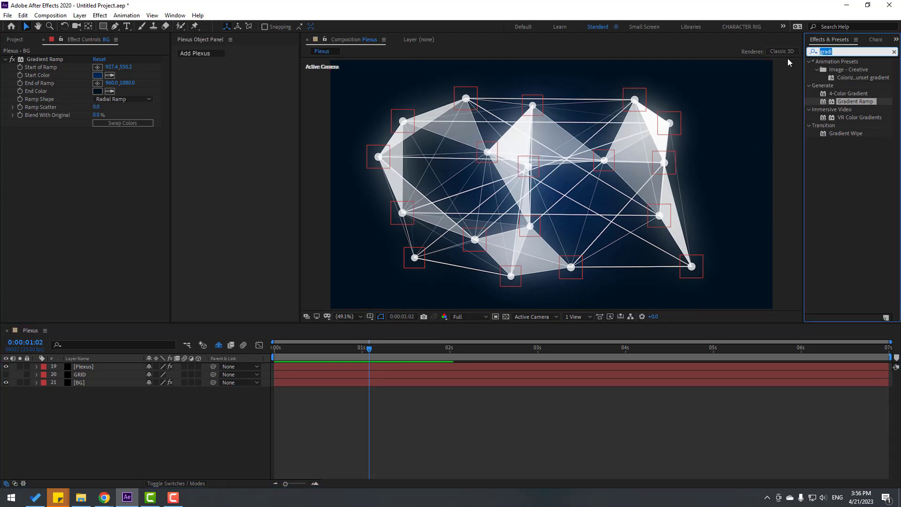
text(grid)
drag(835, 112, 79, 377)
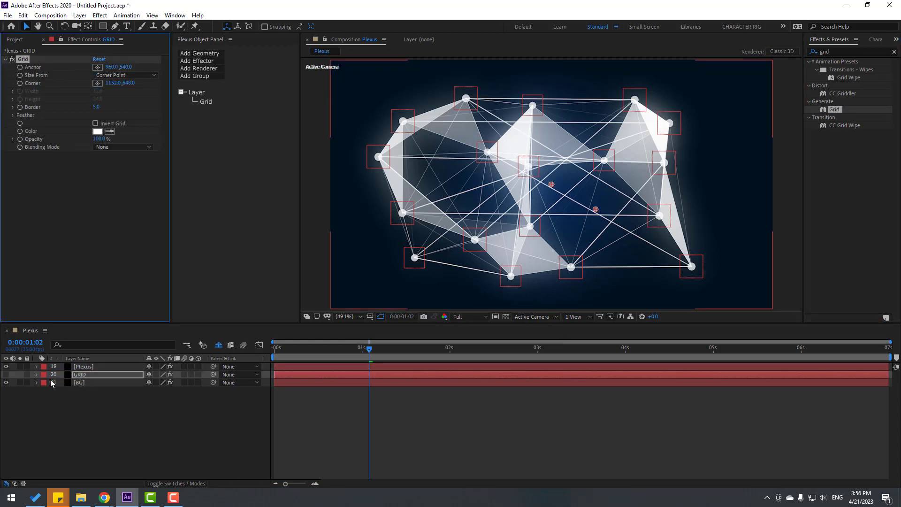
click(6, 375)
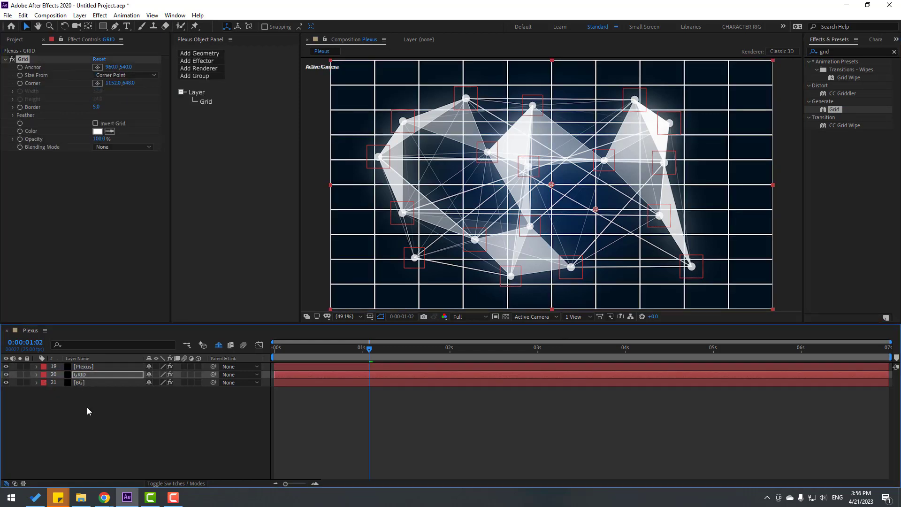
- Solo the grid and background, make the grid lines blue and set Grid Opacity to 12%
click(21, 382)
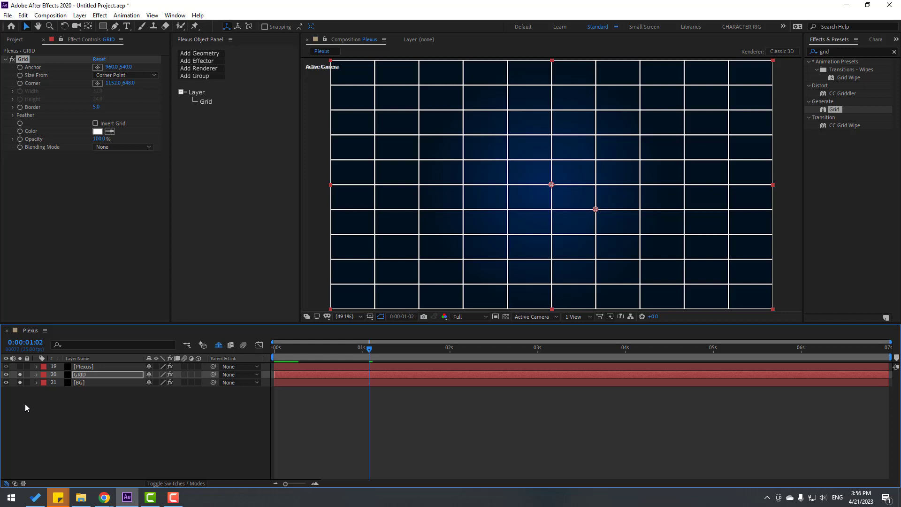
click(65, 411)
click(80, 375)
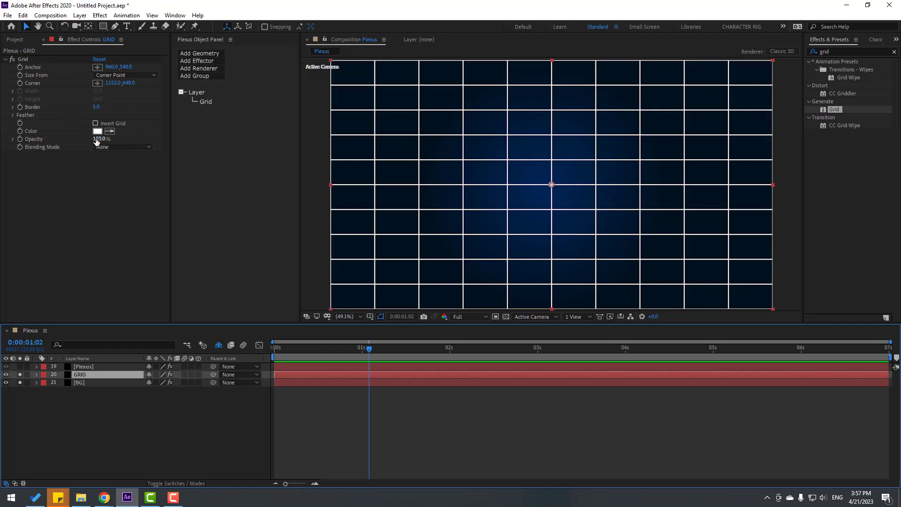
mouse_move(99, 139)
mouse_down()
mouse_move(37, 140)
mouse_move(97, 148)
mouse_up()
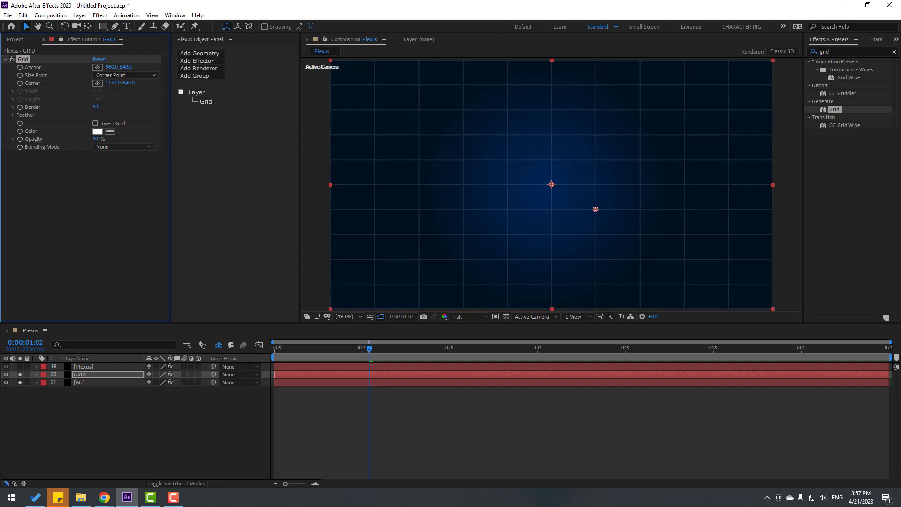
click(97, 132)
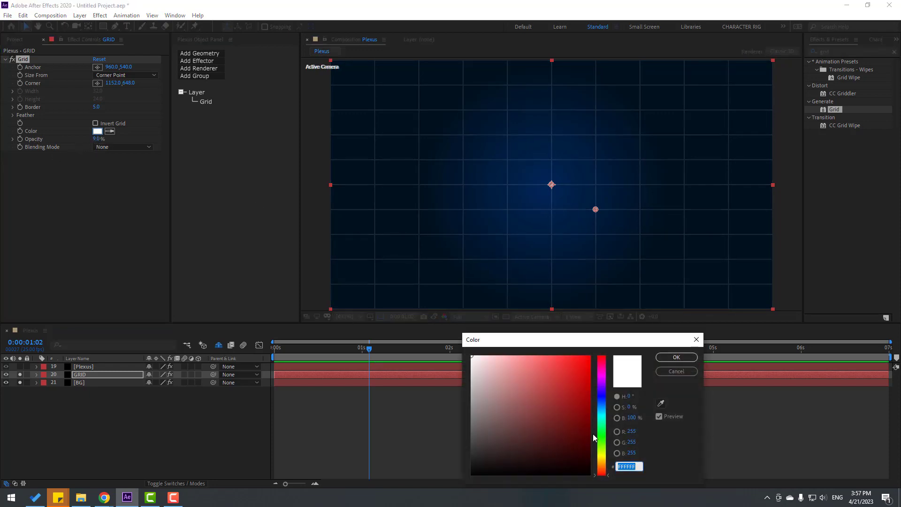
drag(596, 437, 595, 408)
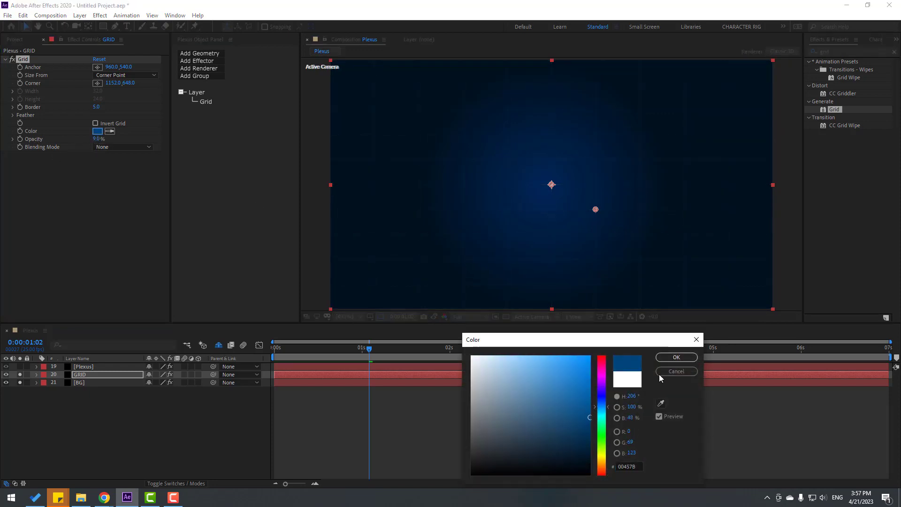
click(674, 357)
click(96, 139)
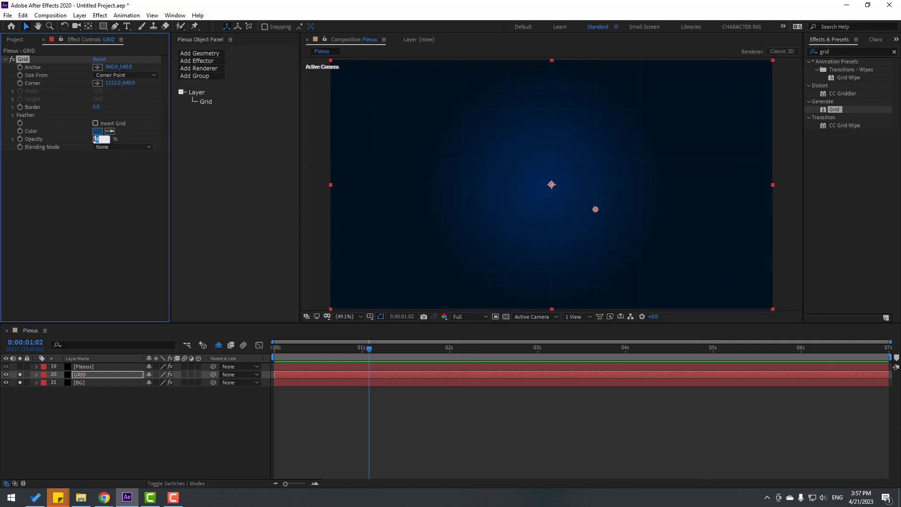
text(12)
key(Return)
- Size the grid by Width Slider at 74.5 and clear the solo switches so the network shows
click(106, 76)
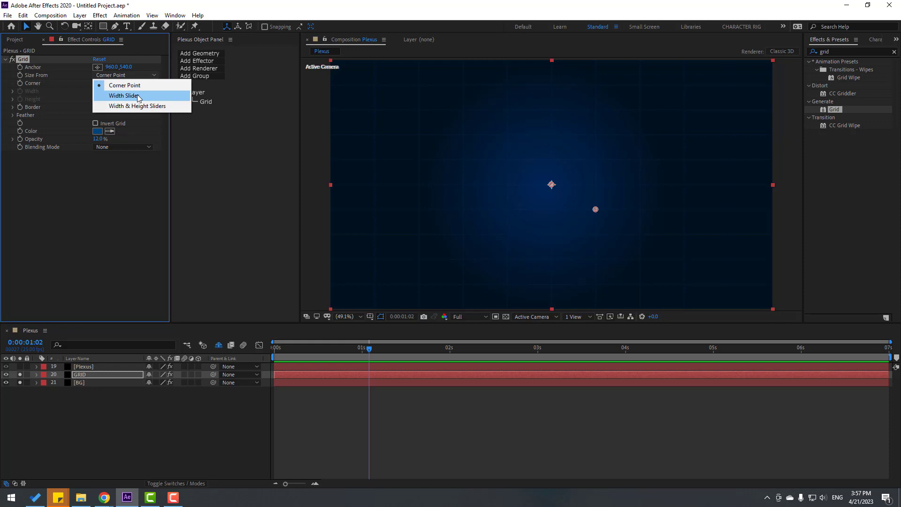
click(125, 96)
drag(43, 107, 57, 106)
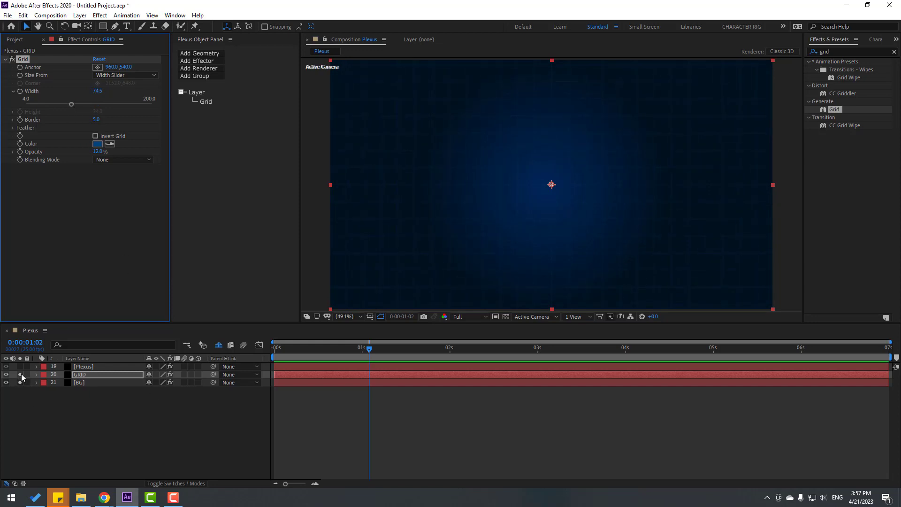
drag(21, 374, 22, 387)
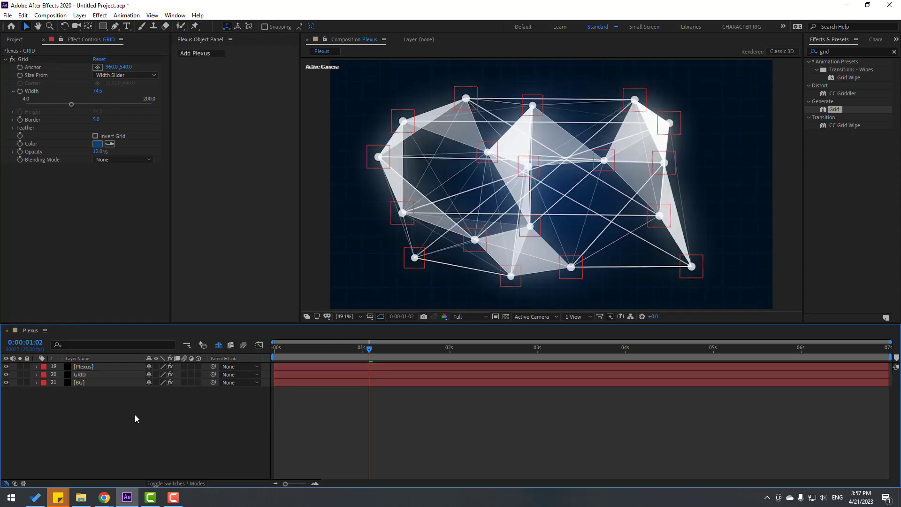
key(space)
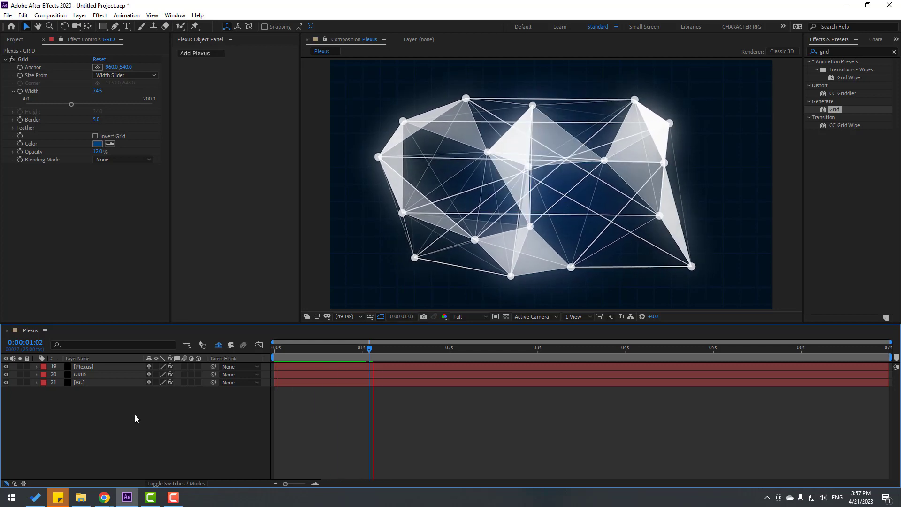